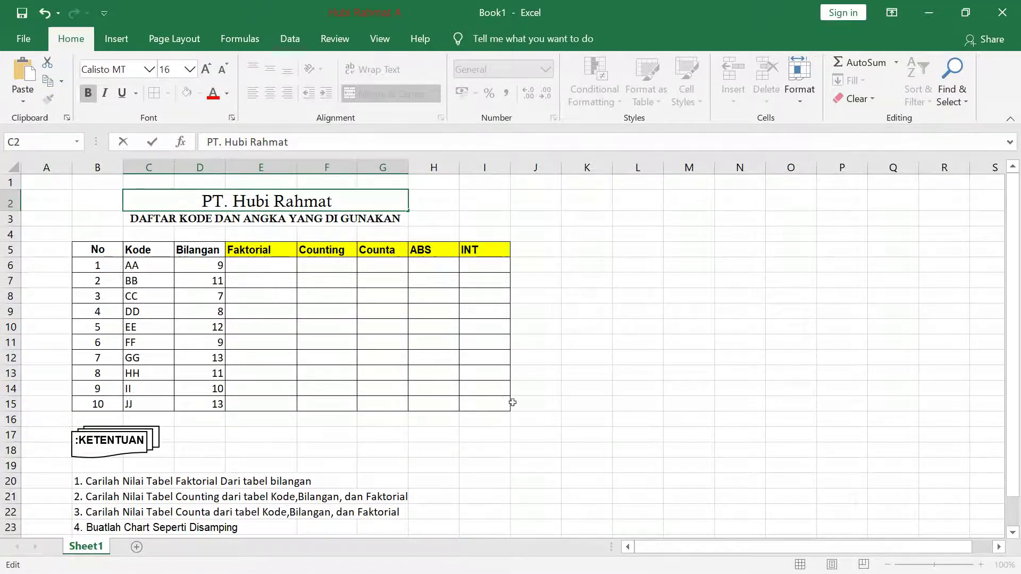
Clear the contents of the cells under the yellow headings, range E6:J16.
drag(530, 416, 269, 265)
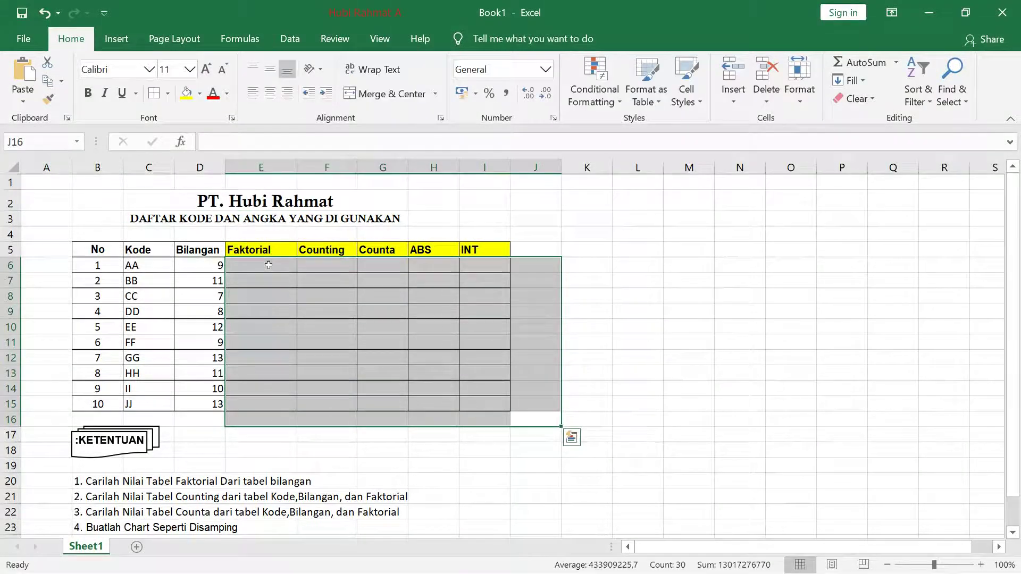
click(658, 290)
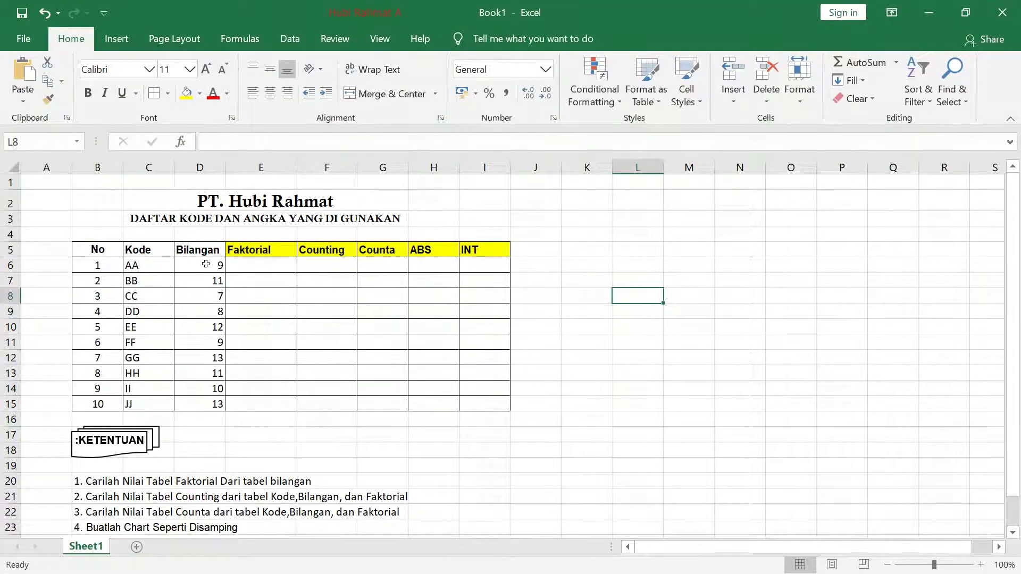
click(257, 263)
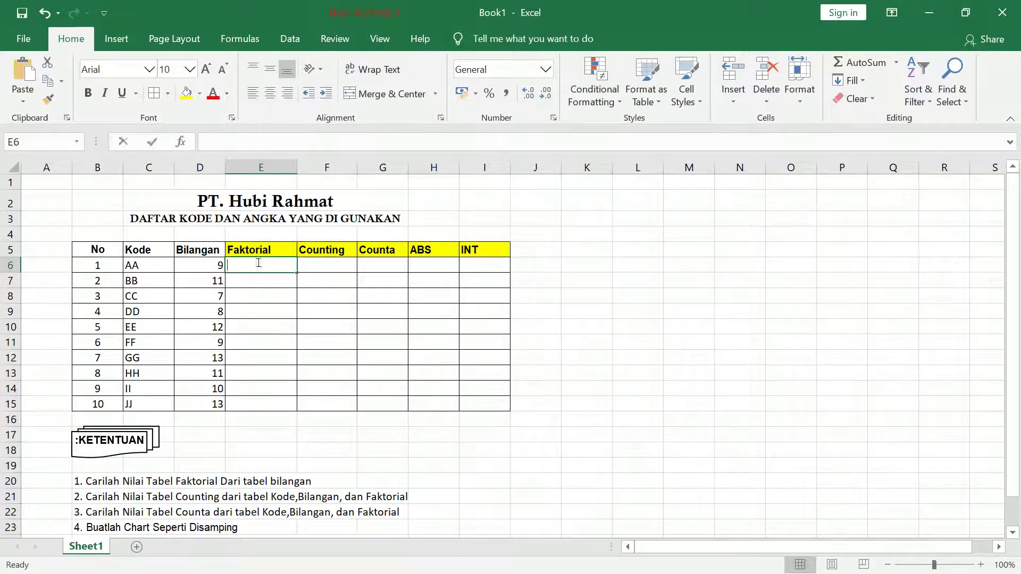
text(=)
drag(479, 408, 269, 262)
key(BackSpace)
key(BackSpace)
key(BackSpace)
key(BackSpace)
key(BackSpace)
key(BackSpace)
key(BackSpace)
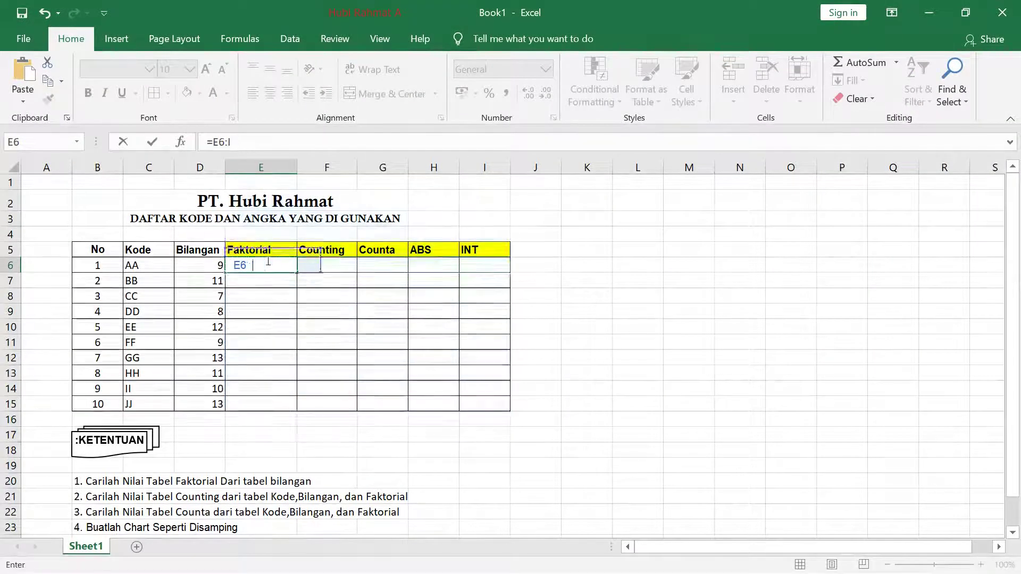
key(Return)
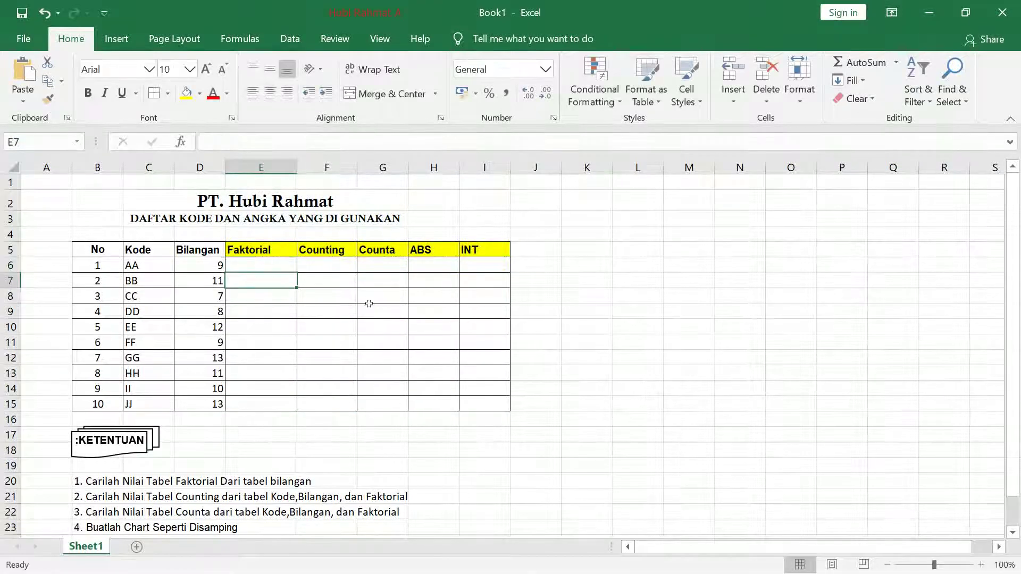
Set the font color of cells E6:I15 to black and start a formula in Faktorial cell E6.
drag(493, 405, 262, 268)
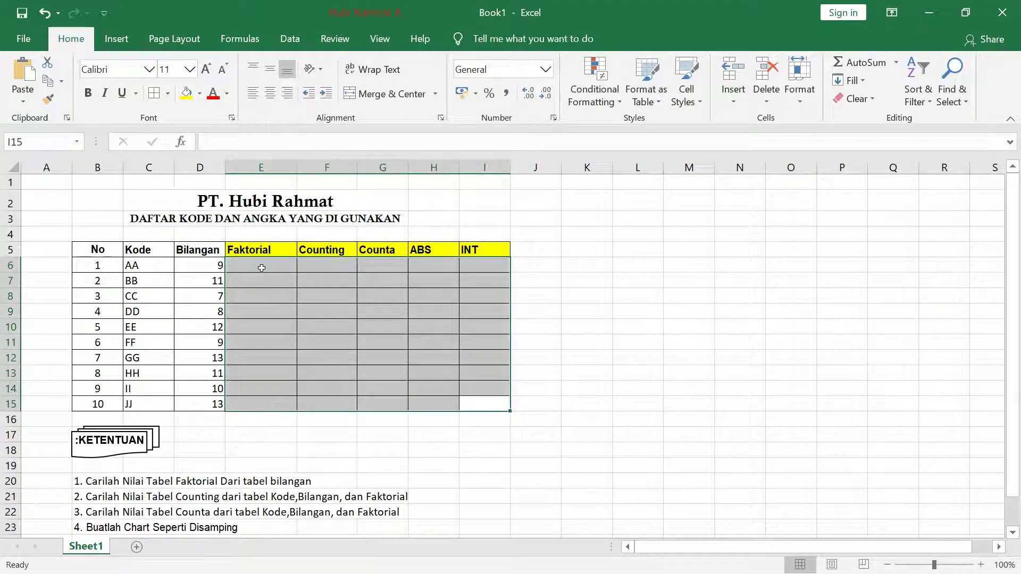
click(228, 94)
key(Escape)
click(544, 366)
click(251, 267)
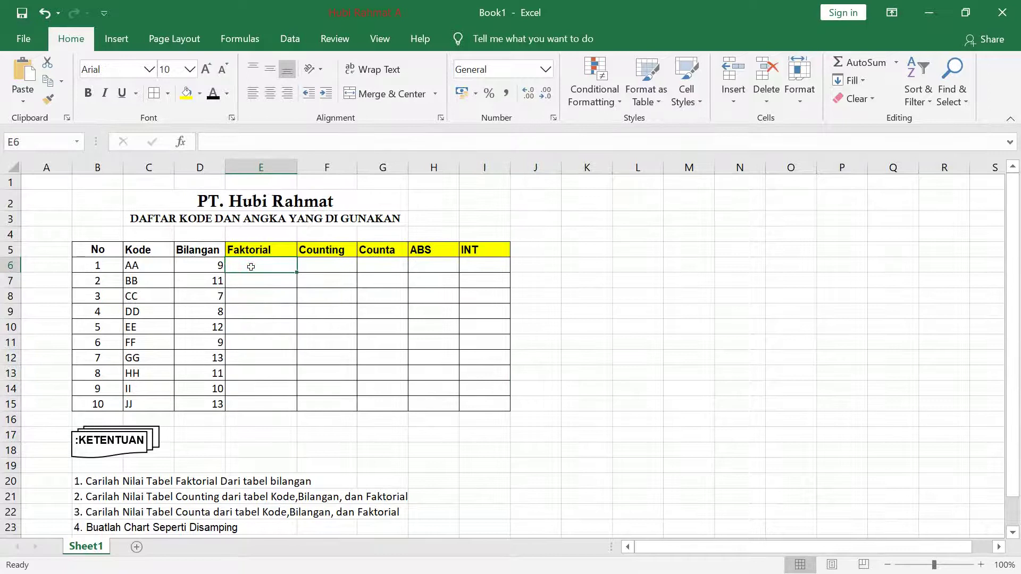
text(=)
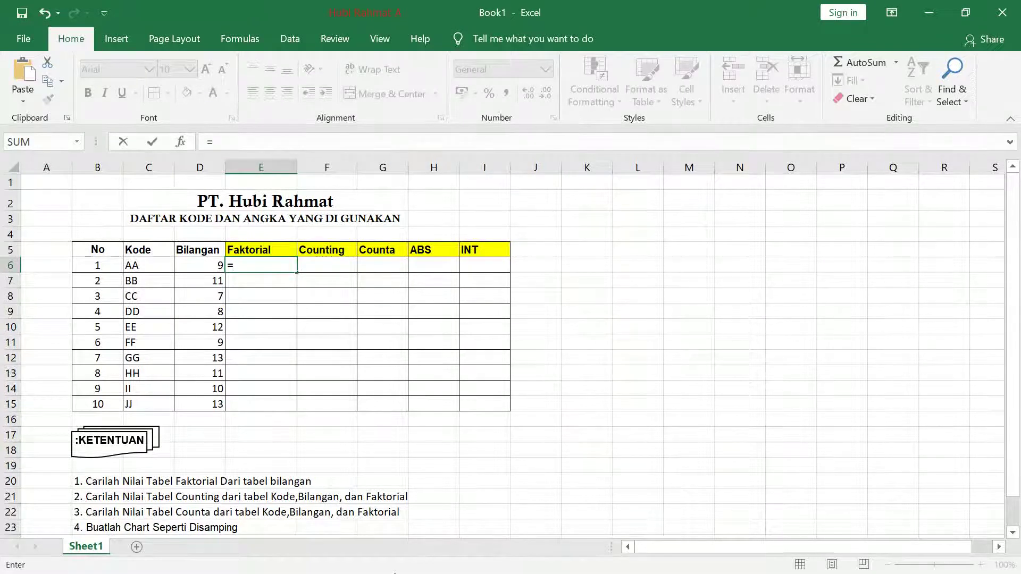
Switch to the music player, play the song "Wind - Akeboshi" and return to the Excel workbook.
key(super)
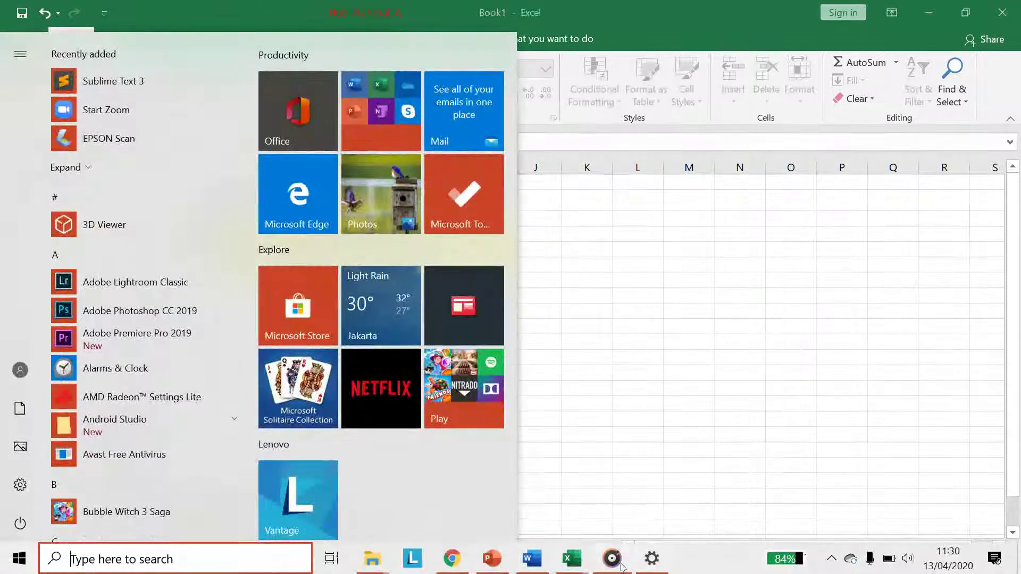
click(611, 558)
click(340, 320)
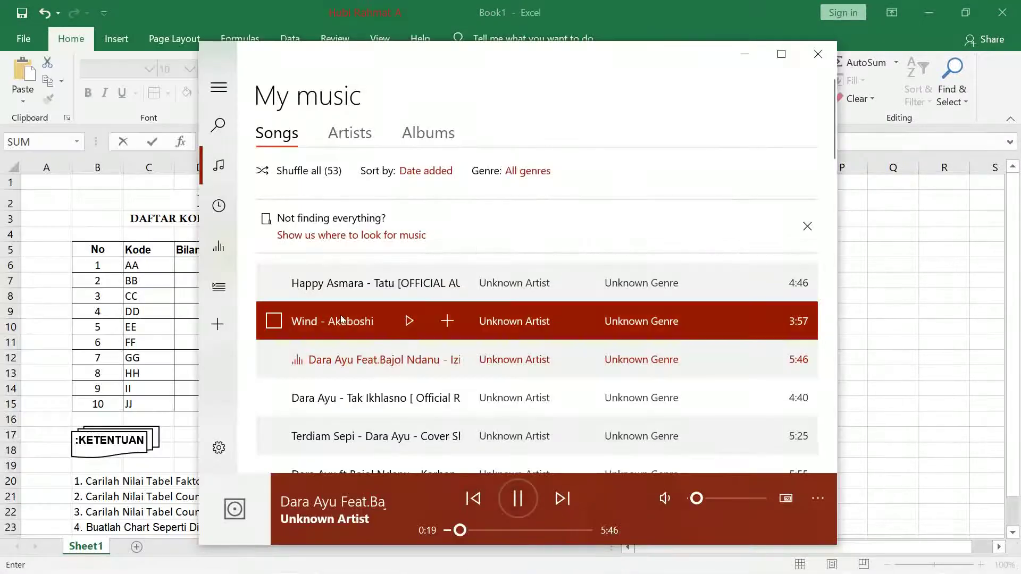
click(409, 322)
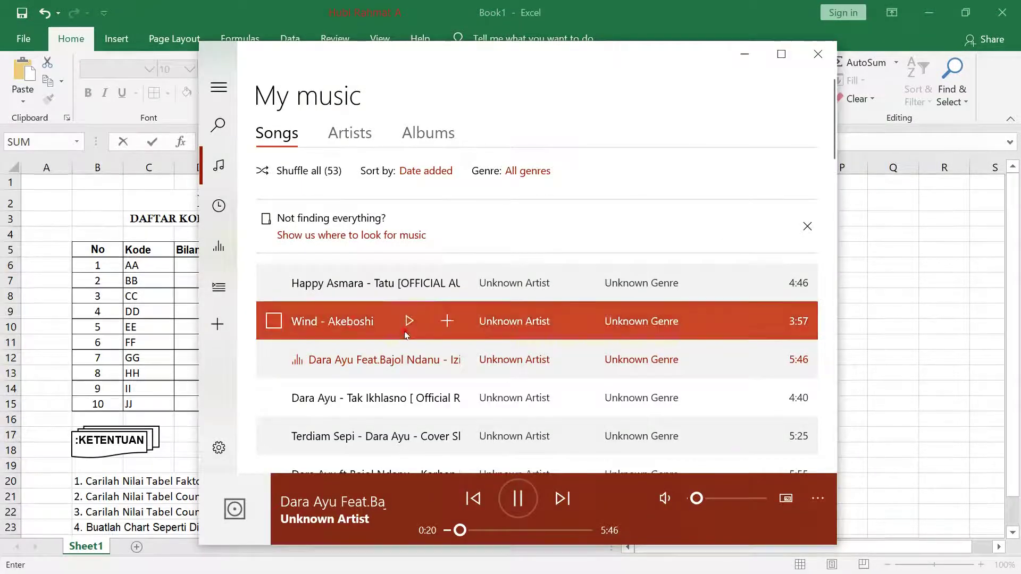
click(750, 63)
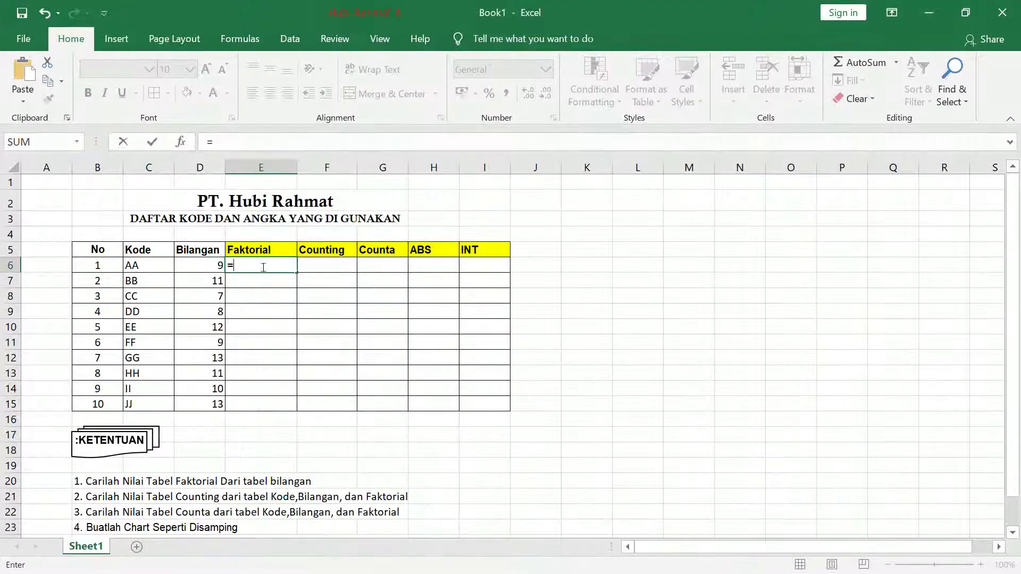
click(205, 263)
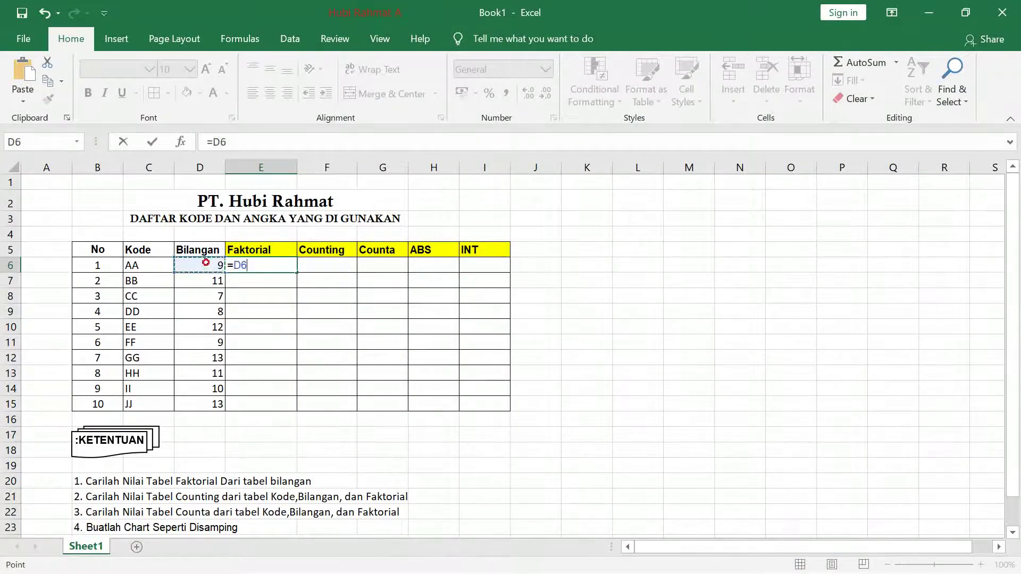
key(BackSpace)
key(BackSpace)
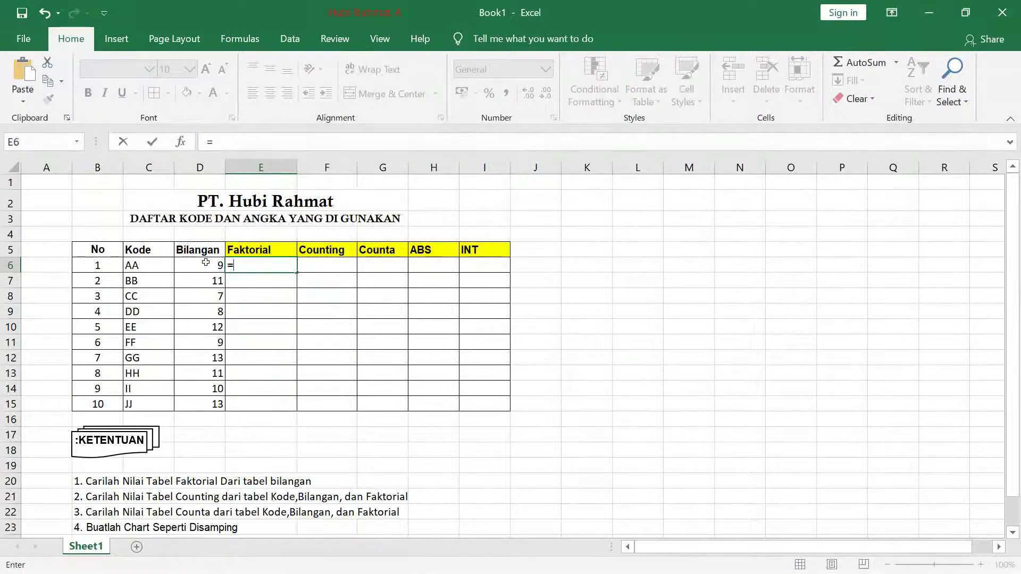
Calculate the Faktorial column with =FACT(D6) in E6 and fill the formula down to E15.
text(fa)
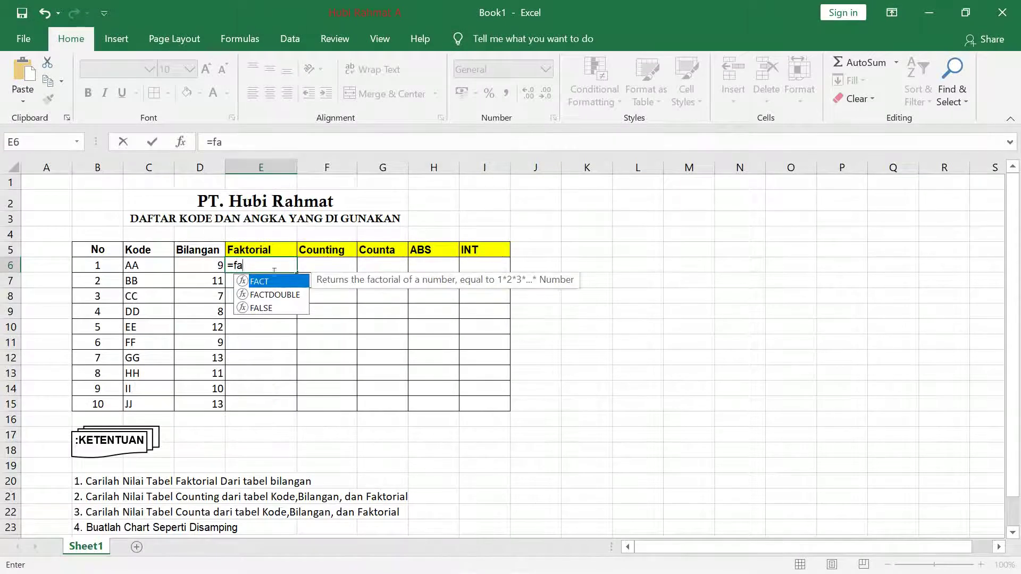
double_click(292, 284)
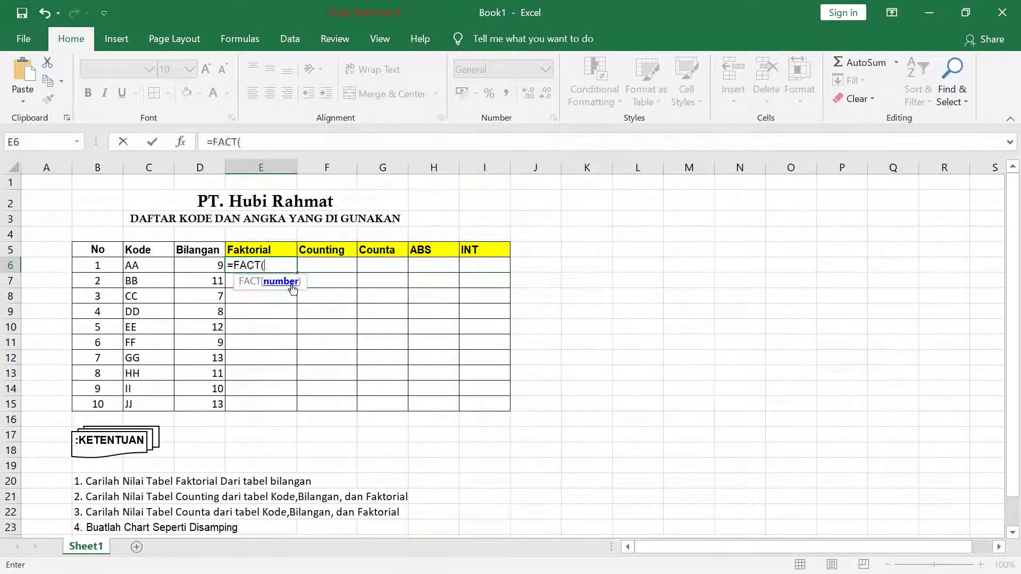
click(218, 266)
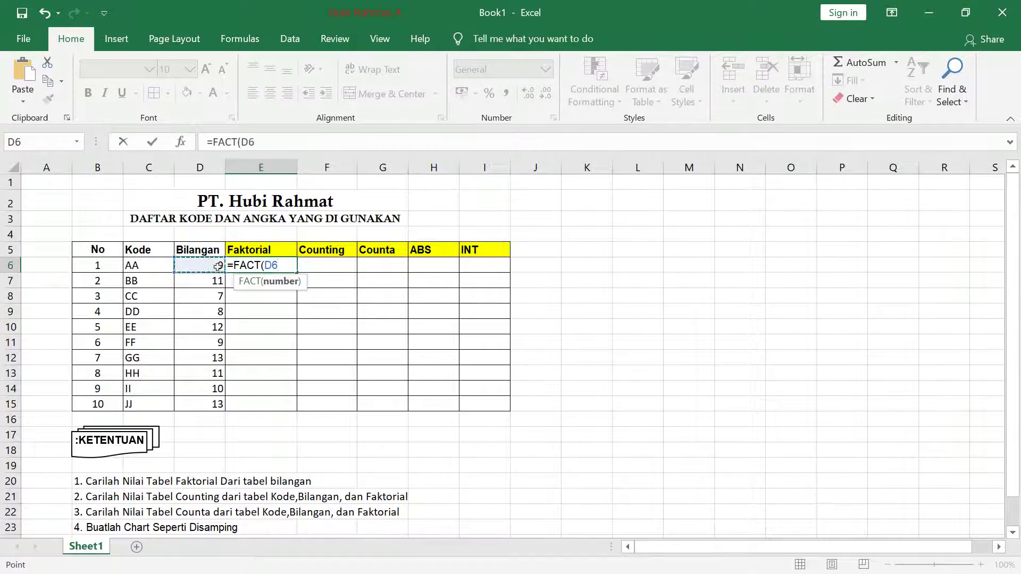
key(Return)
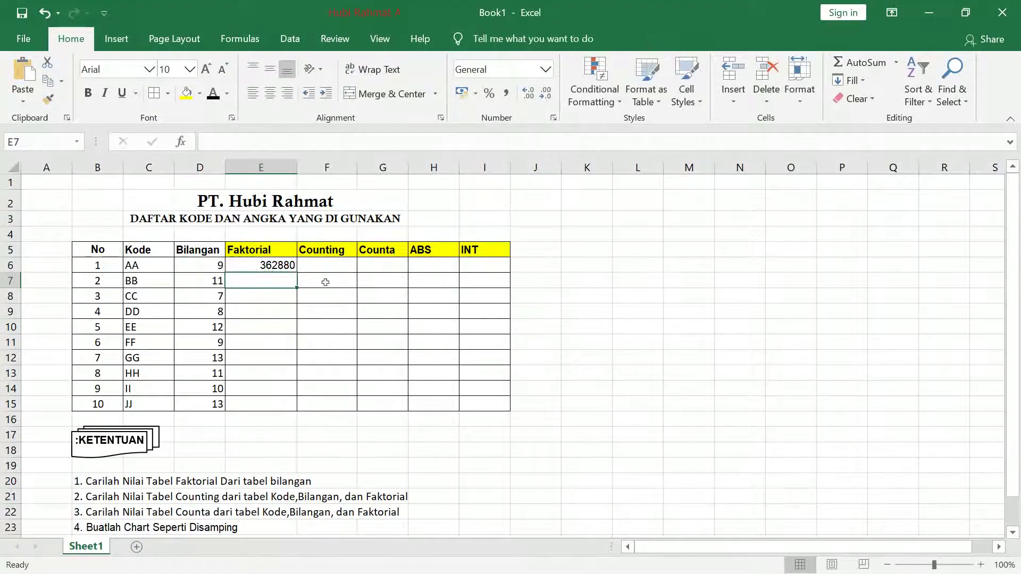
click(273, 262)
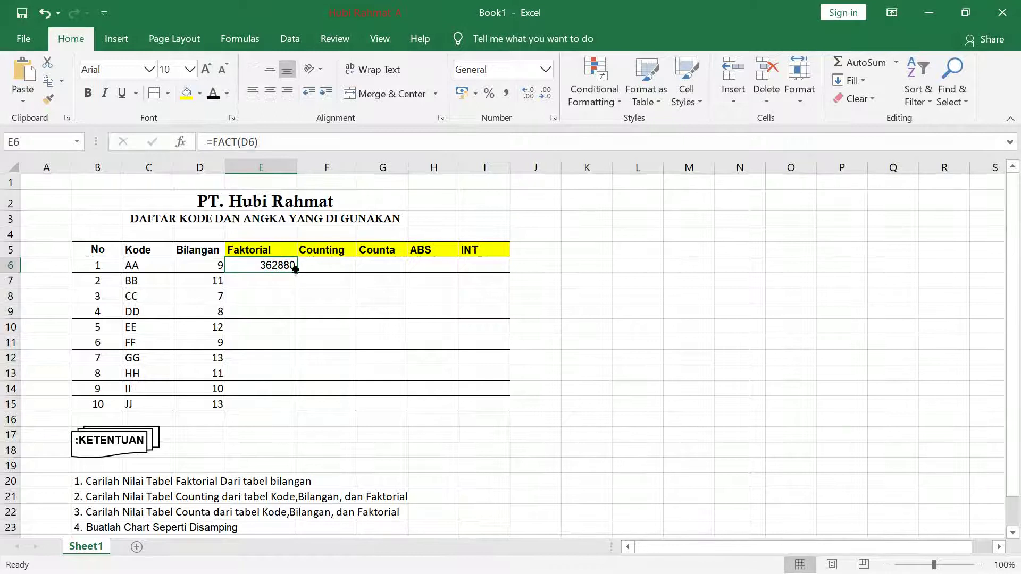
drag(295, 270, 281, 405)
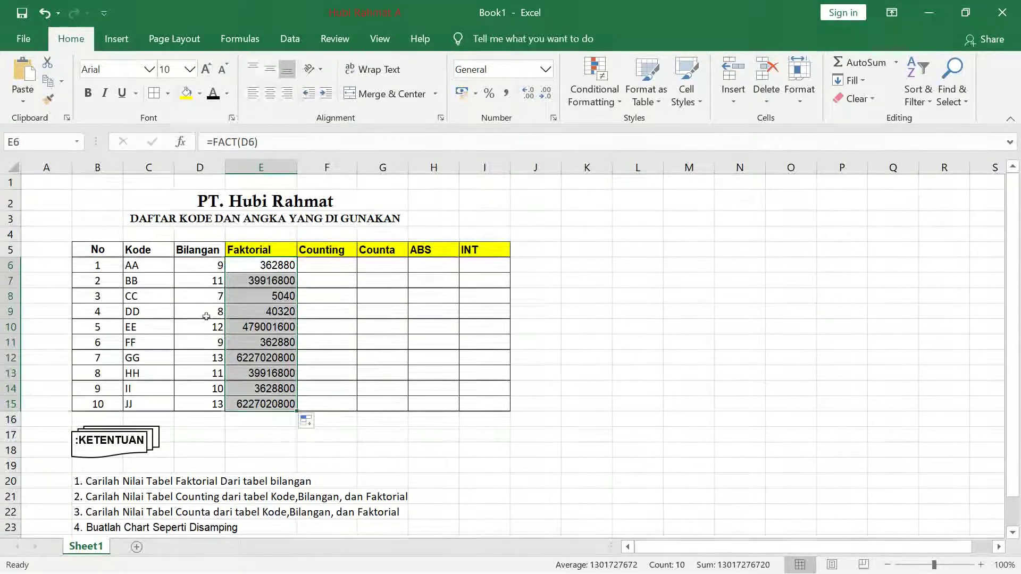
Calculate the Counting column with =COUNT(C6:D6) in F6 and fill the formula down to F15.
click(336, 268)
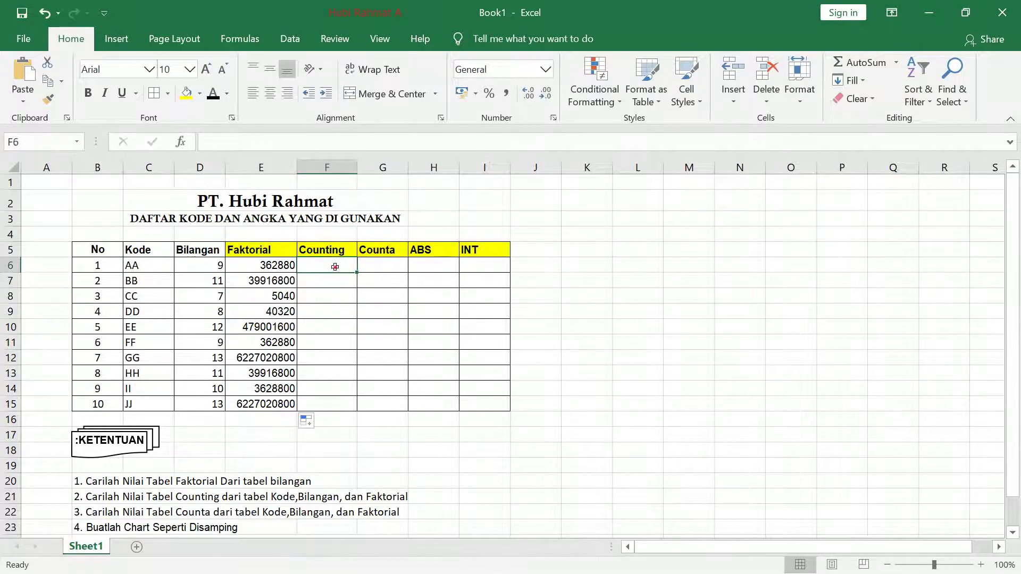
text(=)
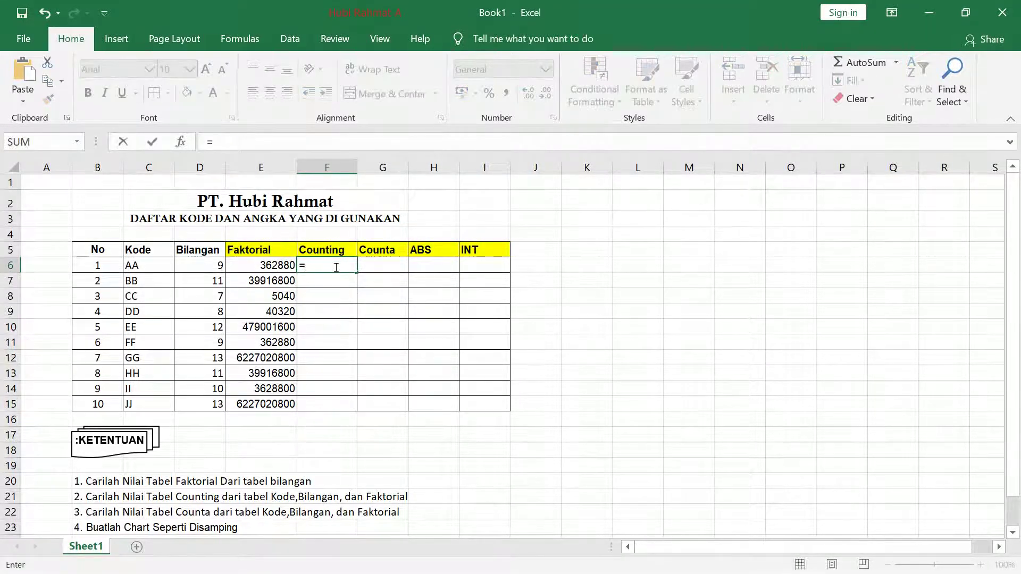
text(count)
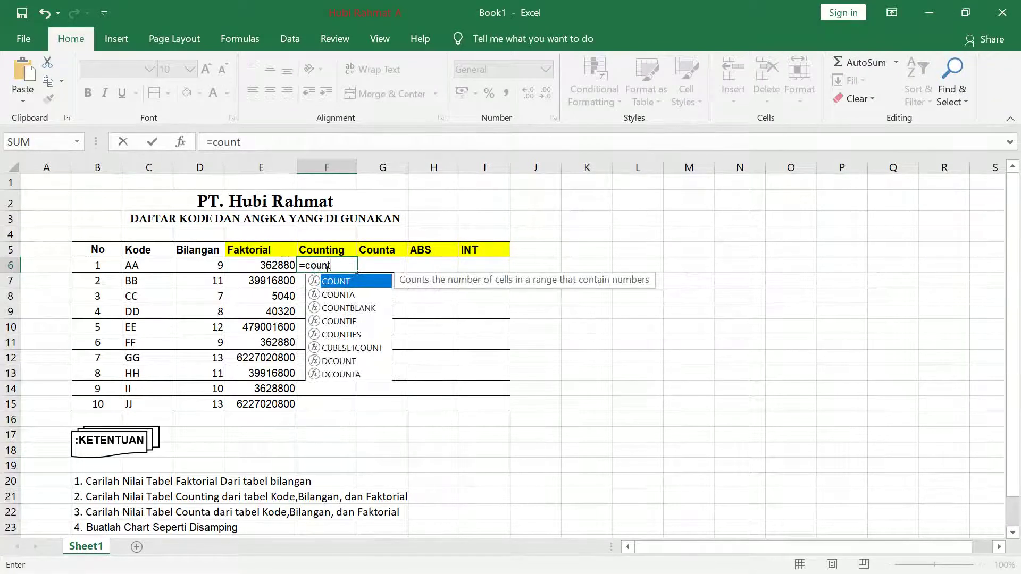
double_click(341, 285)
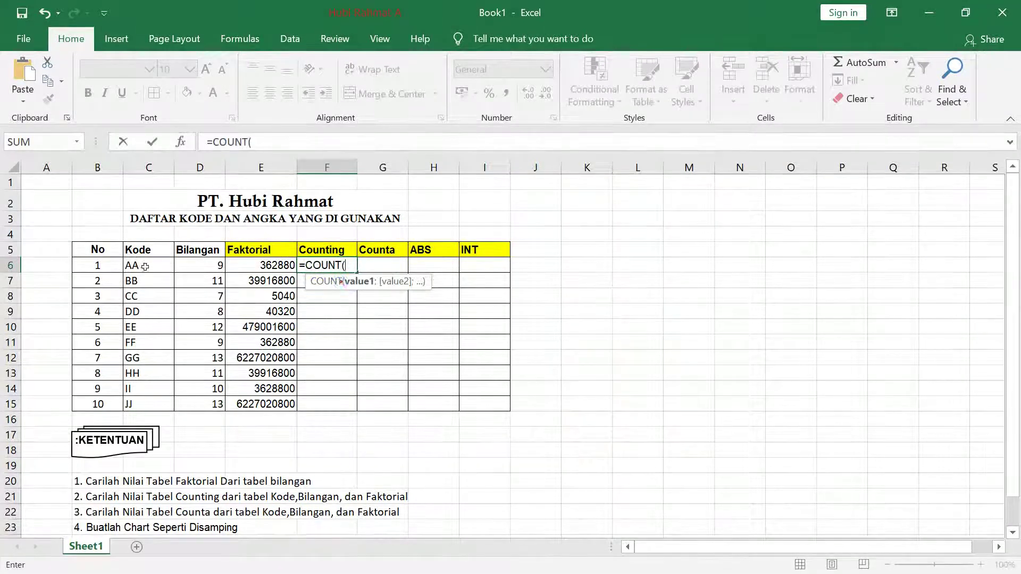
drag(140, 265, 210, 264)
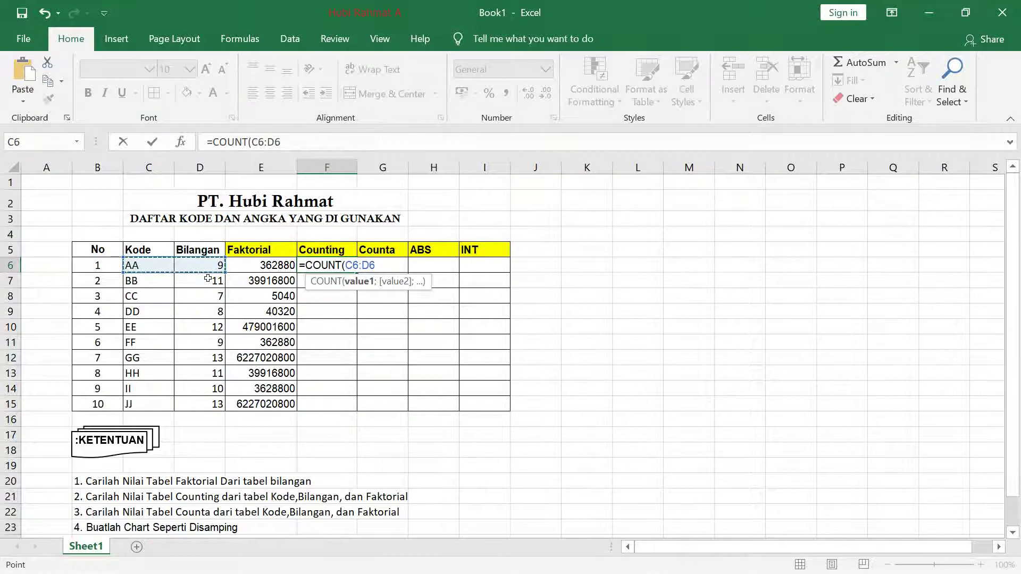
key(Return)
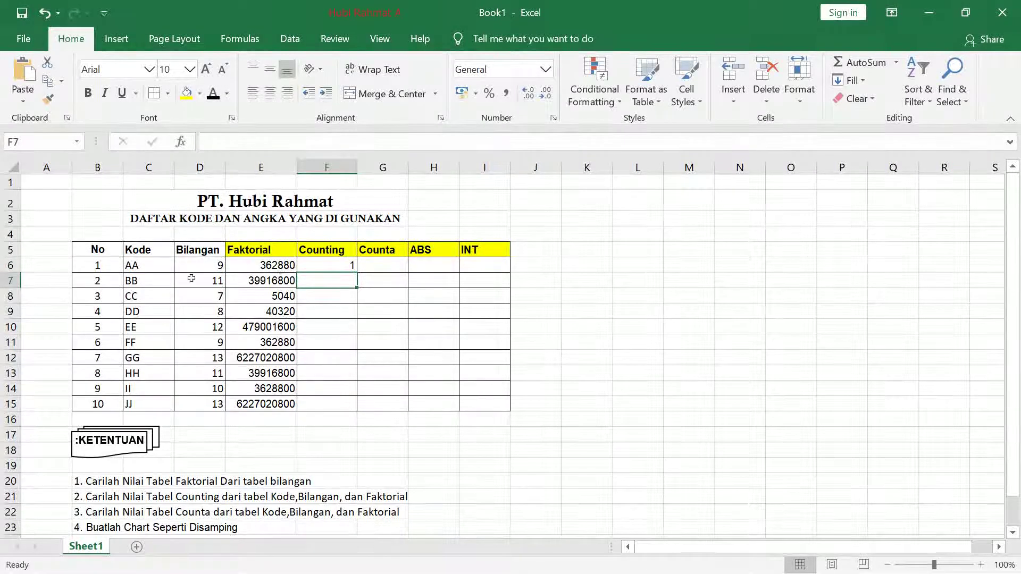
click(307, 268)
drag(355, 271, 353, 418)
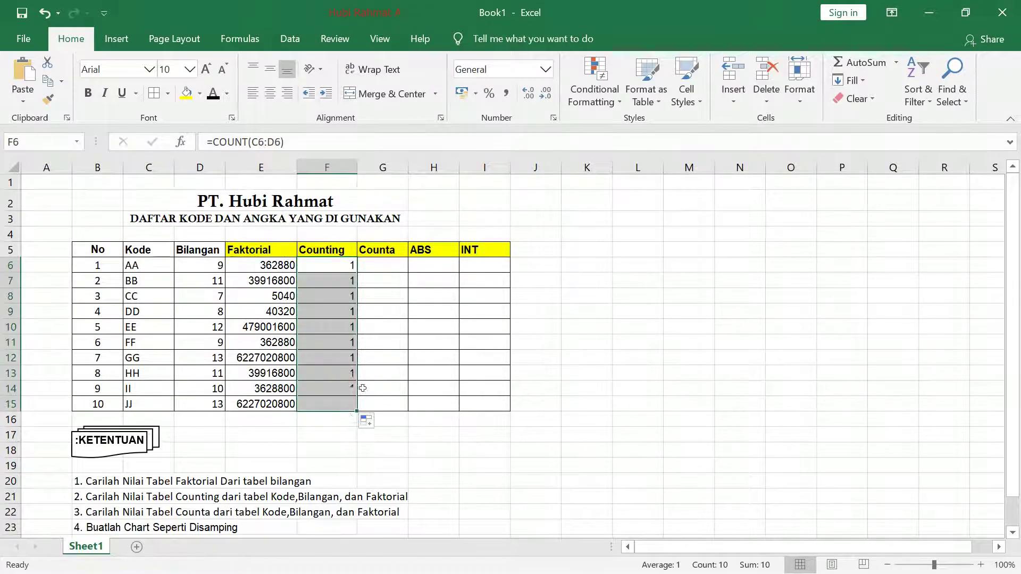
Calculate the Counta column with =COUNTA(C6:D6) in G6 and fill the formula down to G15.
click(386, 265)
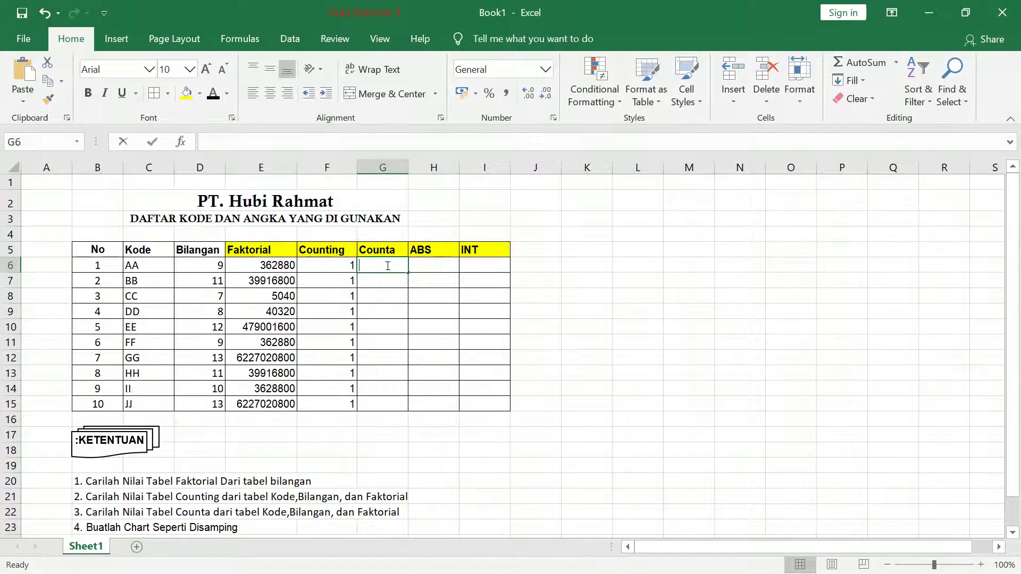
text(=count)
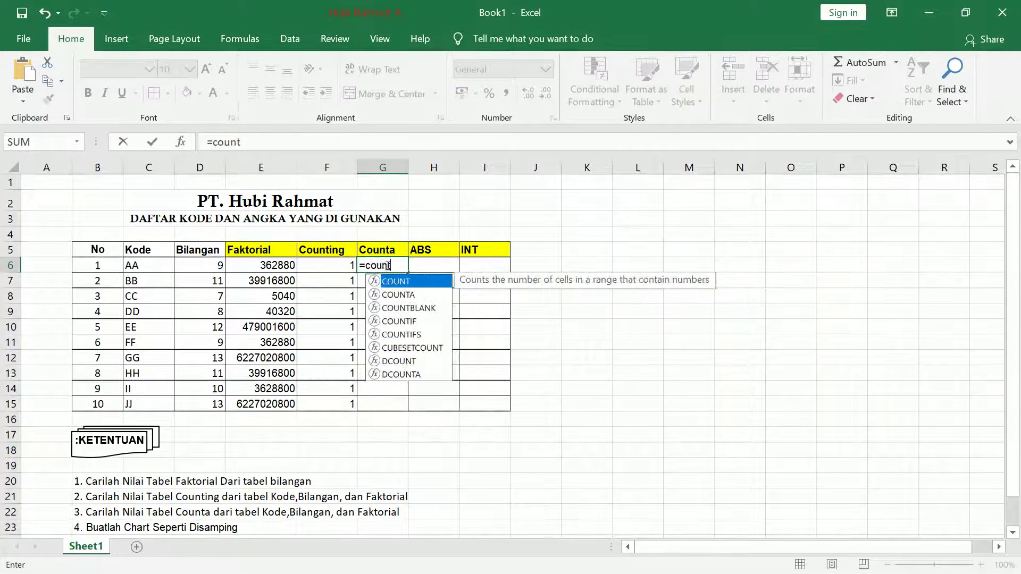
text(a()
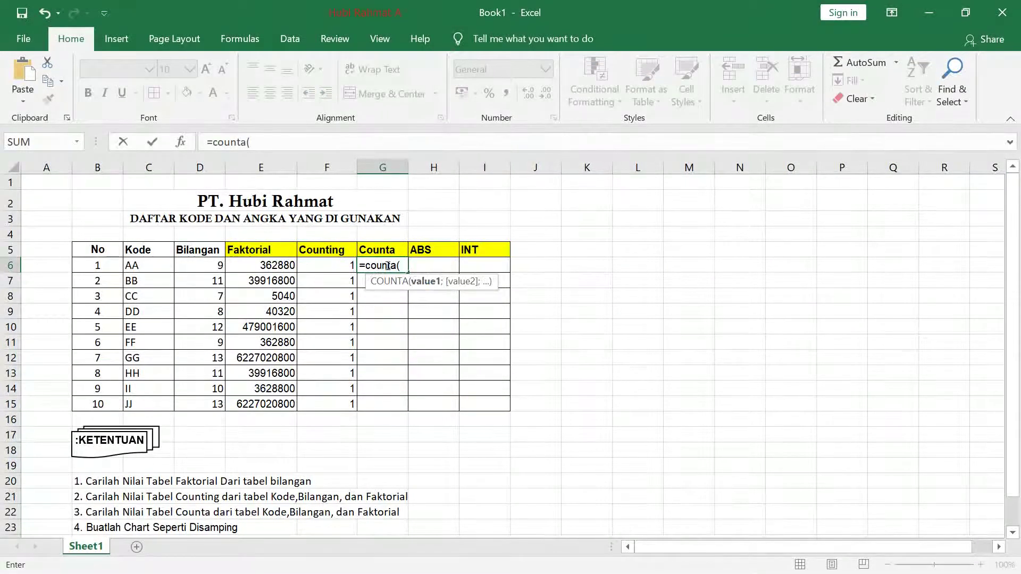
drag(151, 263, 219, 266)
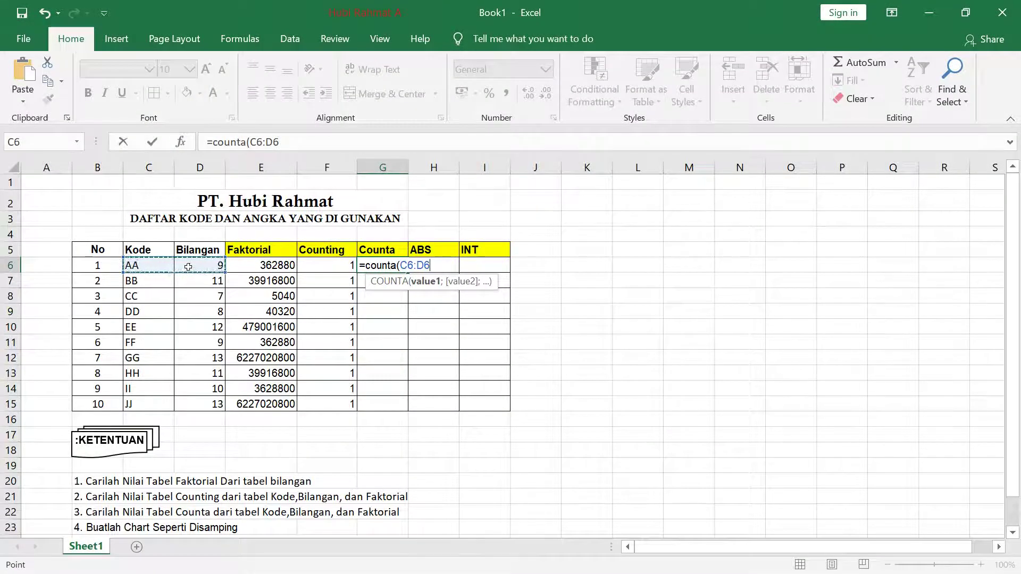
key(Return)
click(382, 263)
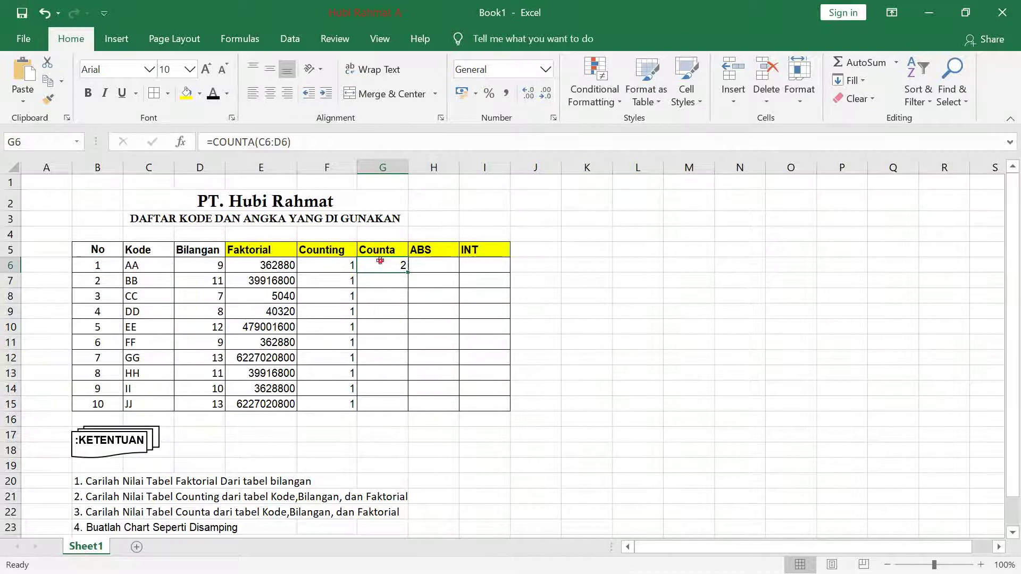
drag(408, 273, 381, 405)
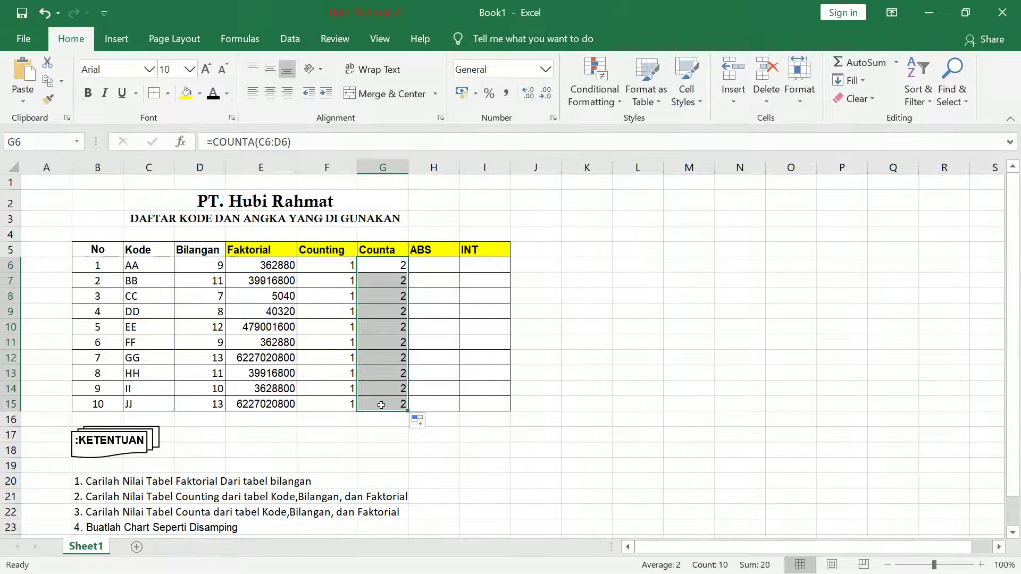
Calculate the absolute value of the first Bilangan number with =ABS(D6) in H6.
click(440, 268)
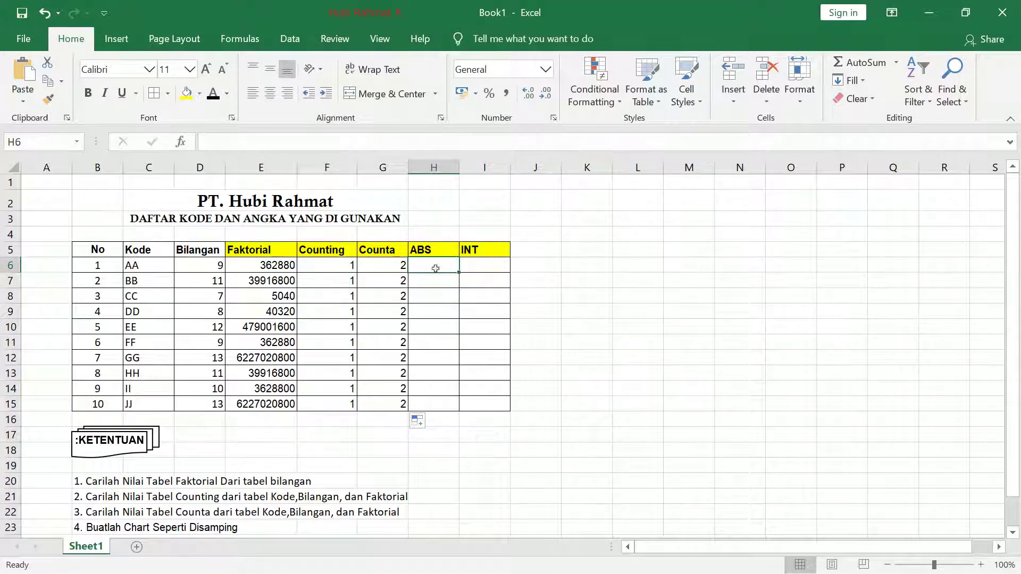
text(=a)
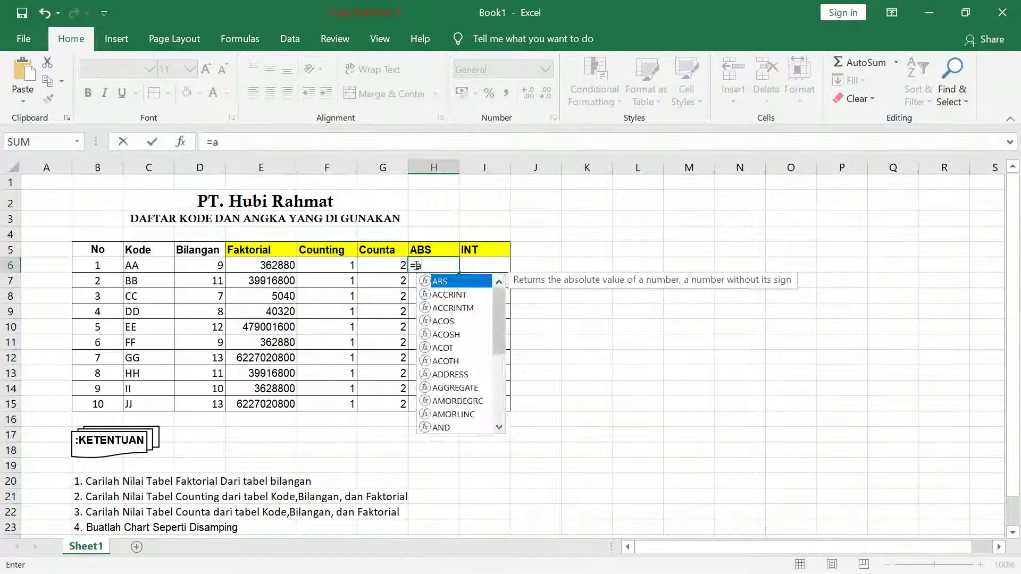
text(bs()
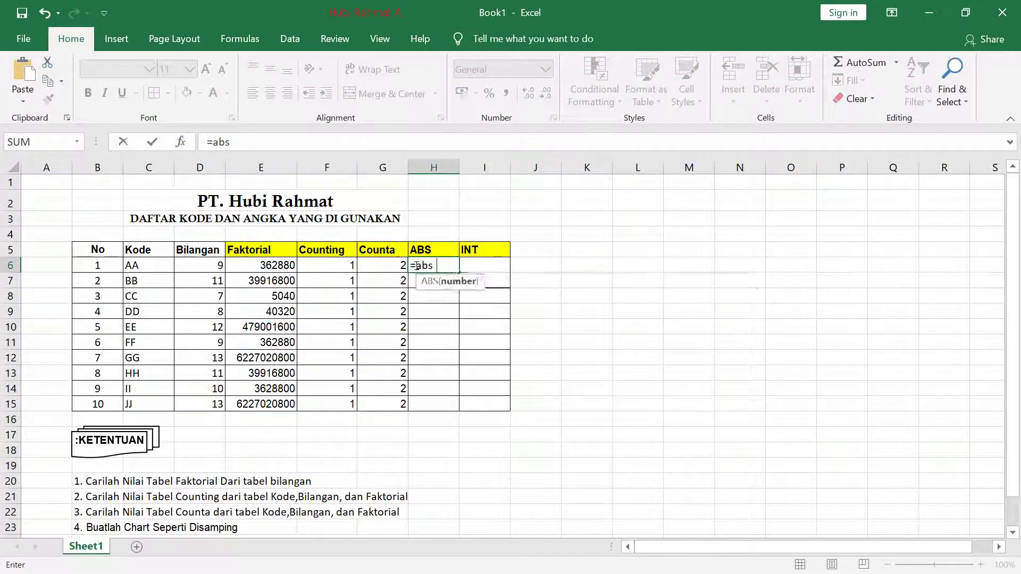
click(215, 266)
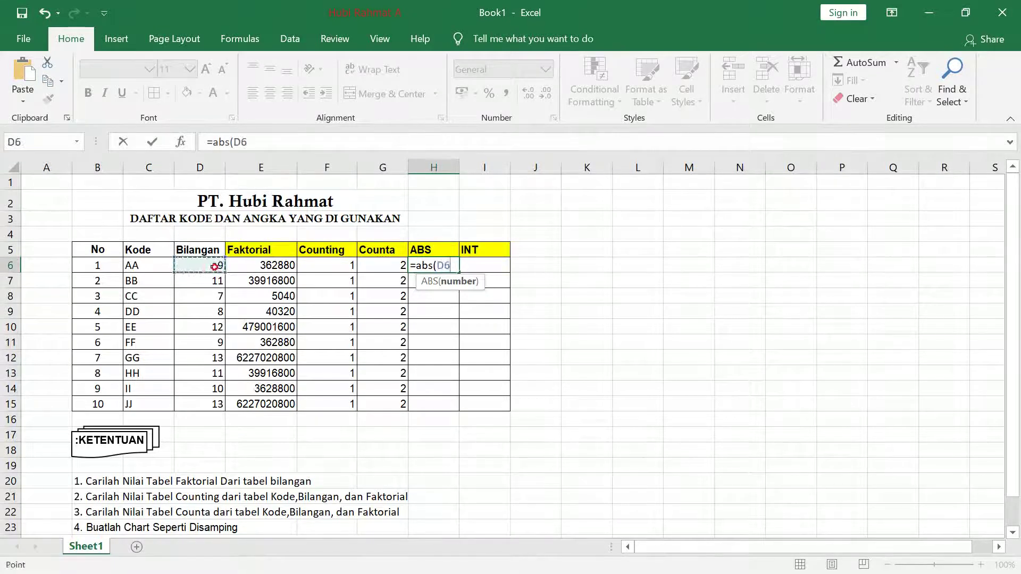
key(Return)
Change the Bilangan value in D6 to -9 and check the ABS formula in H6.
click(204, 266)
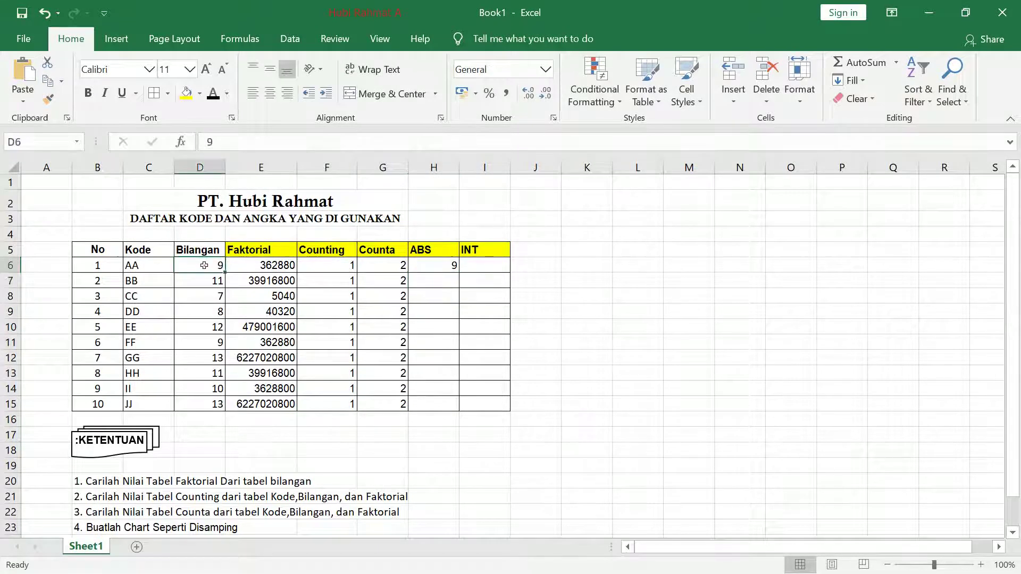
click(209, 143)
text(-)
key(Return)
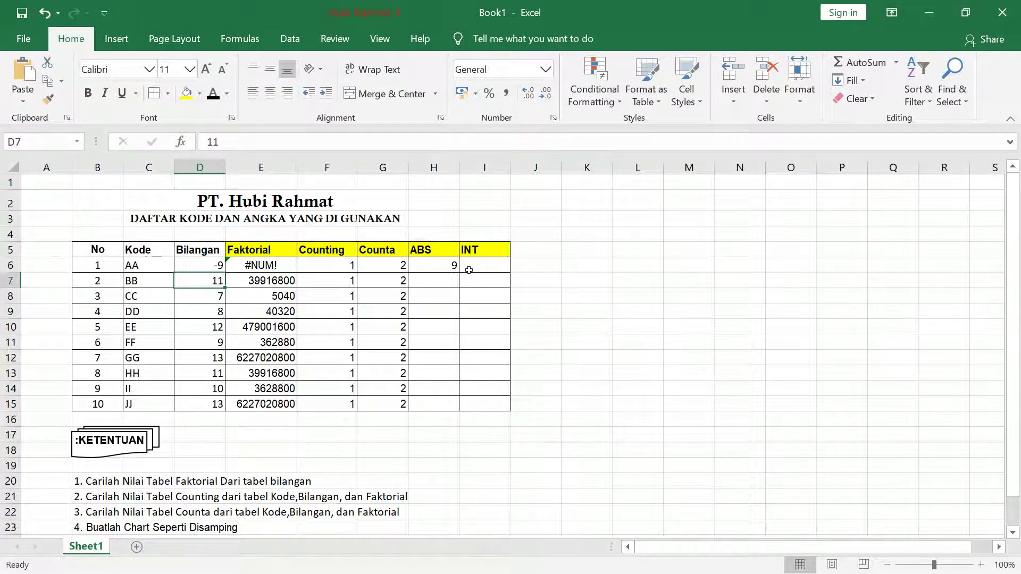
click(449, 266)
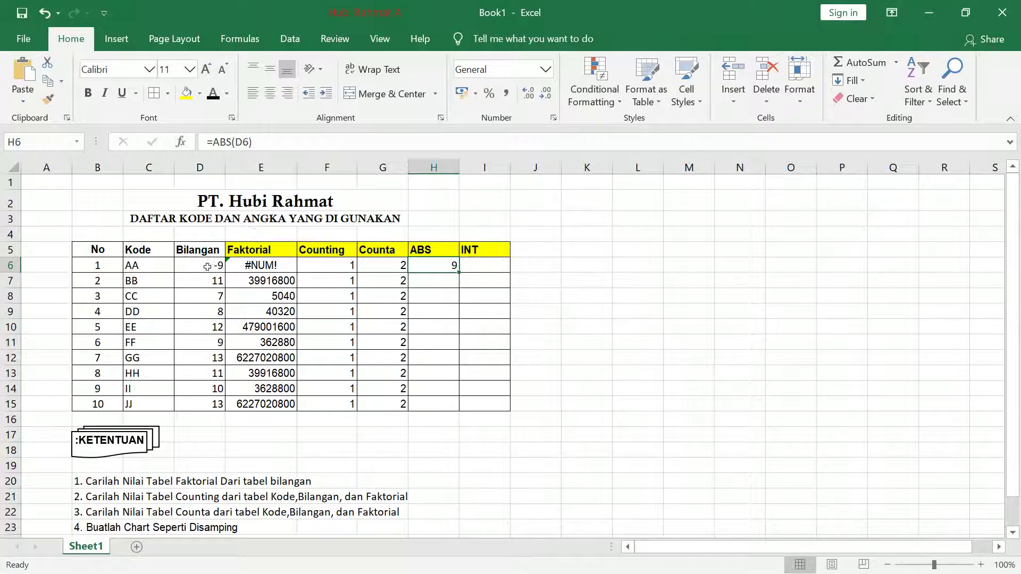
Restore the Bilangan value in D6 to 9 by removing its minus sign.
click(207, 267)
click(211, 141)
key(BackSpace)
key(Return)
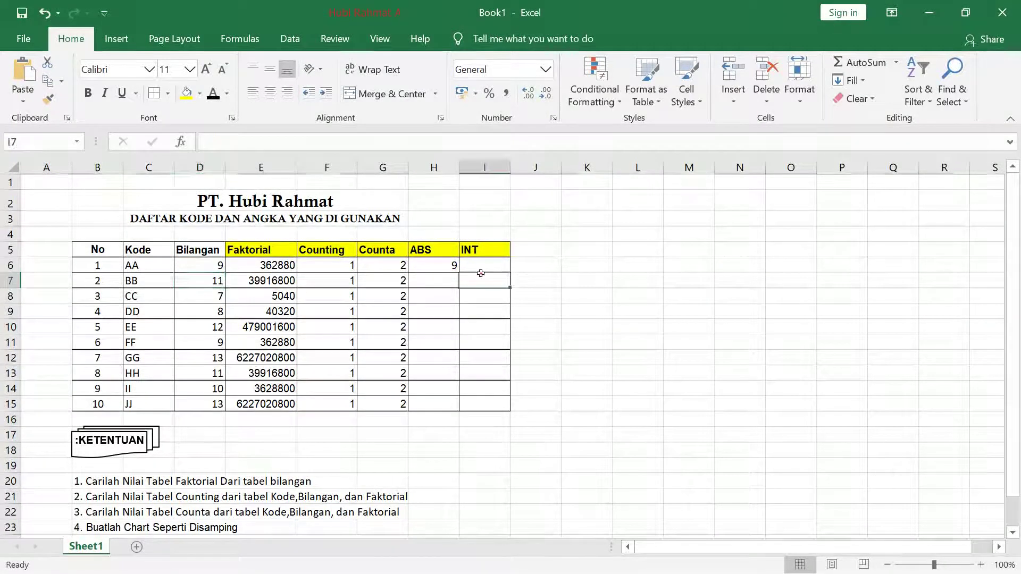
Calculate the integer part of the first Bilangan number with =INT(D6) in I6.
click(208, 268)
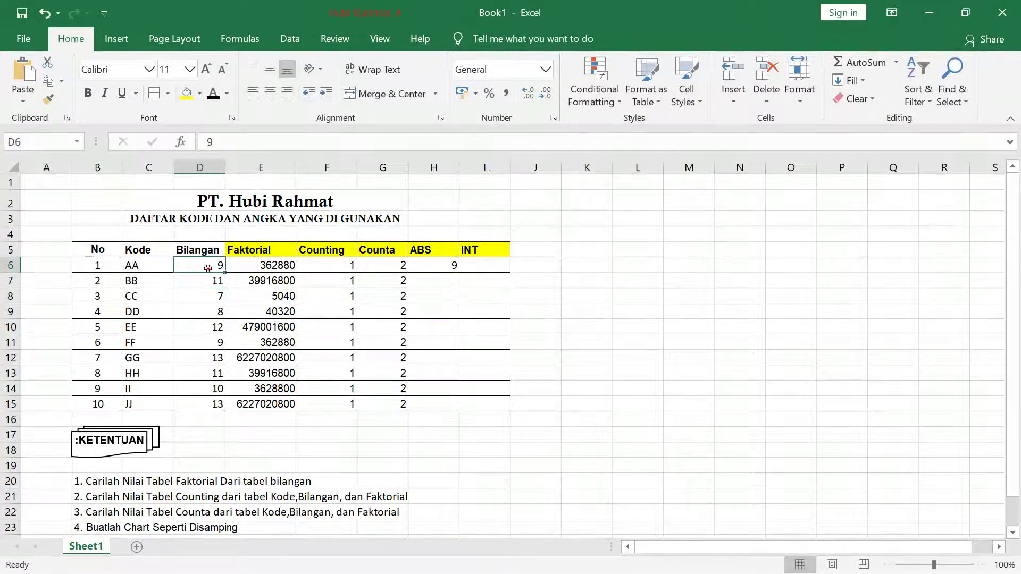
click(222, 141)
click(488, 272)
text(=in)
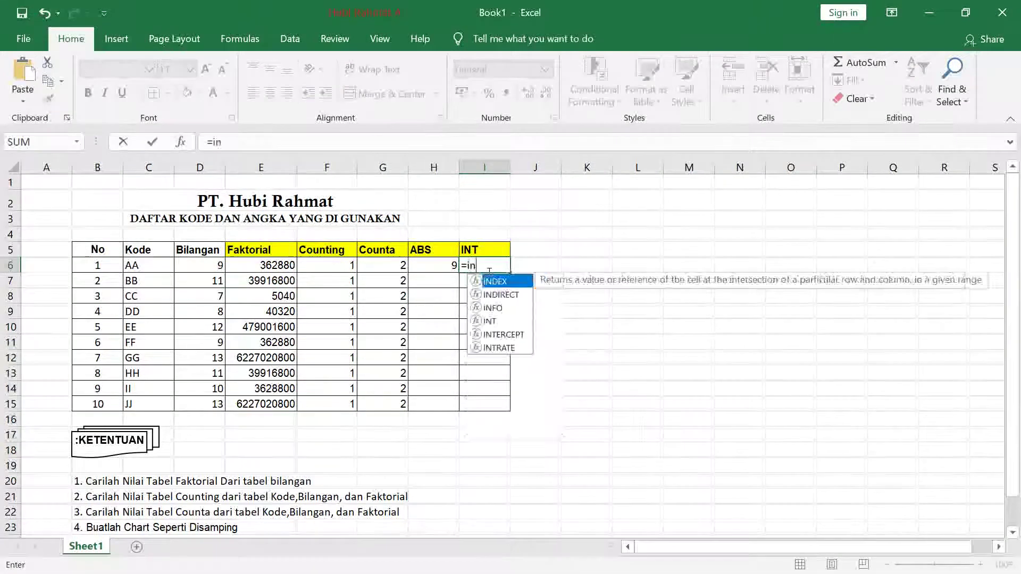
text(t()
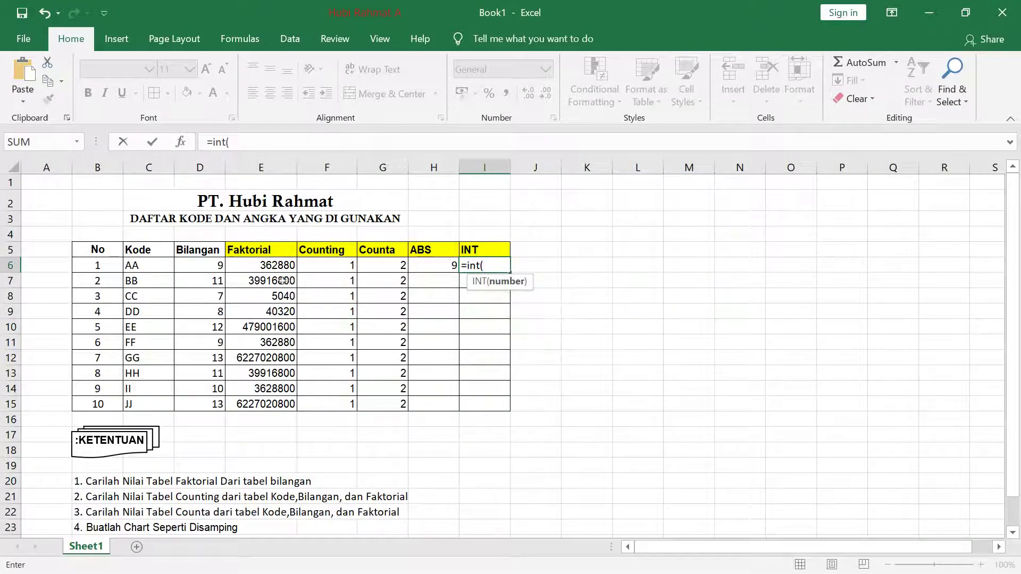
click(194, 267)
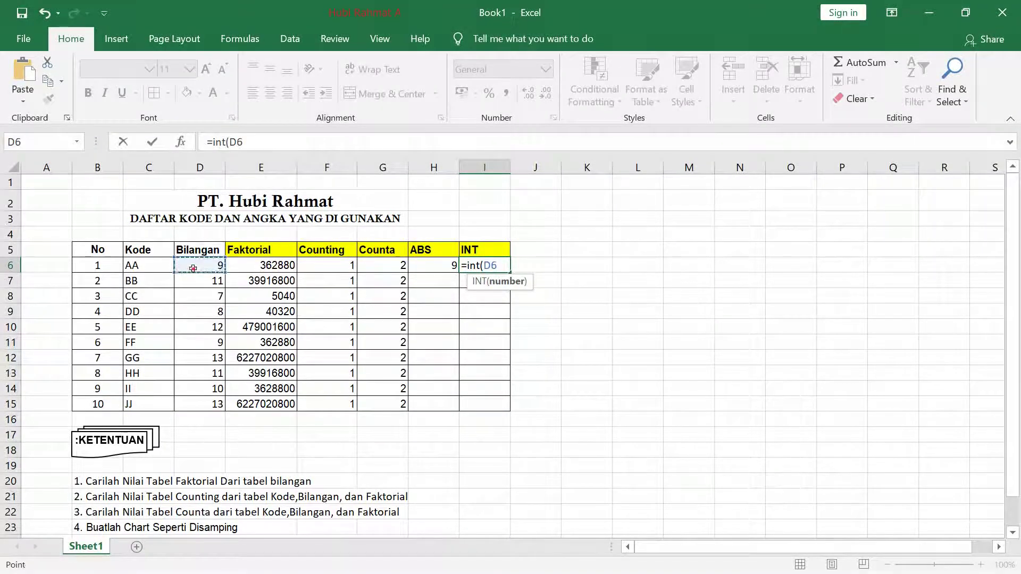
key(Return)
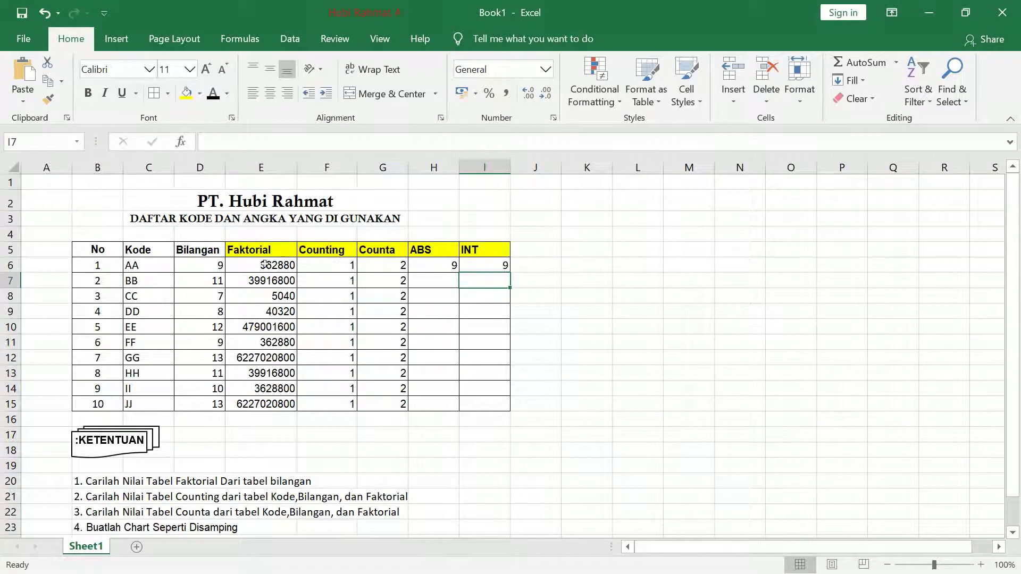
Change the Bilangan value in D6 to 9,9 and check the INT formula in I6.
click(206, 267)
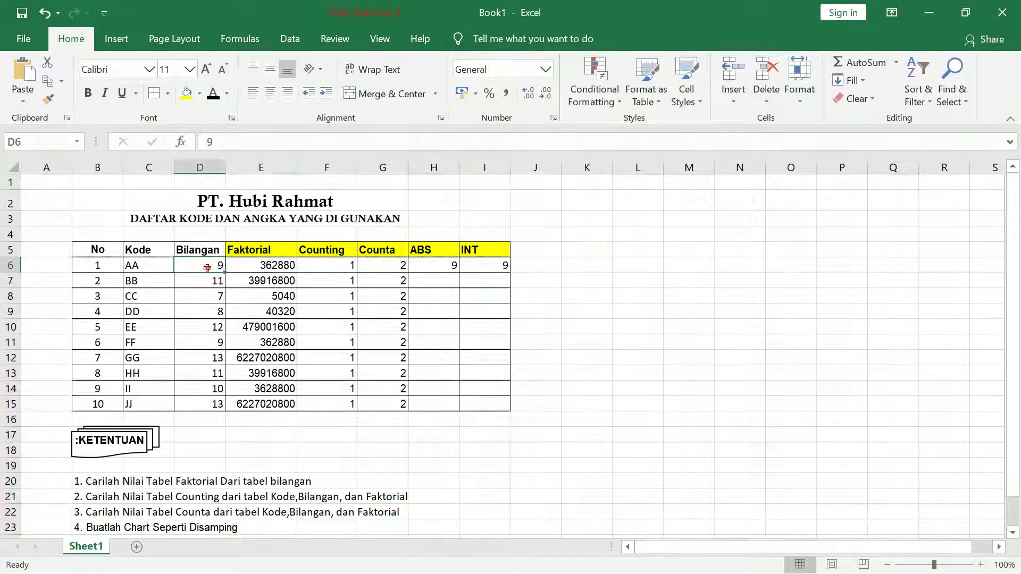
click(225, 138)
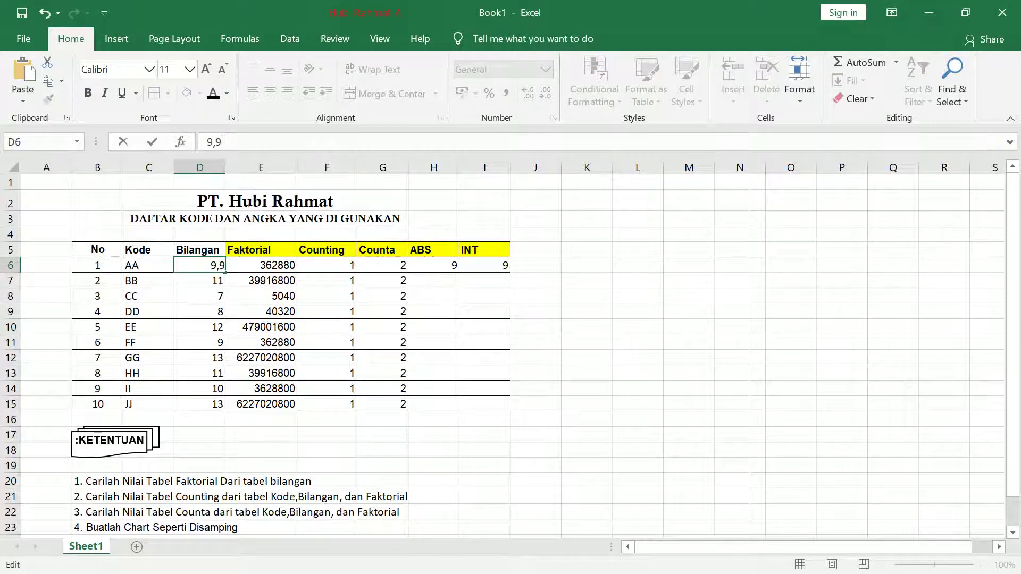
key(Return)
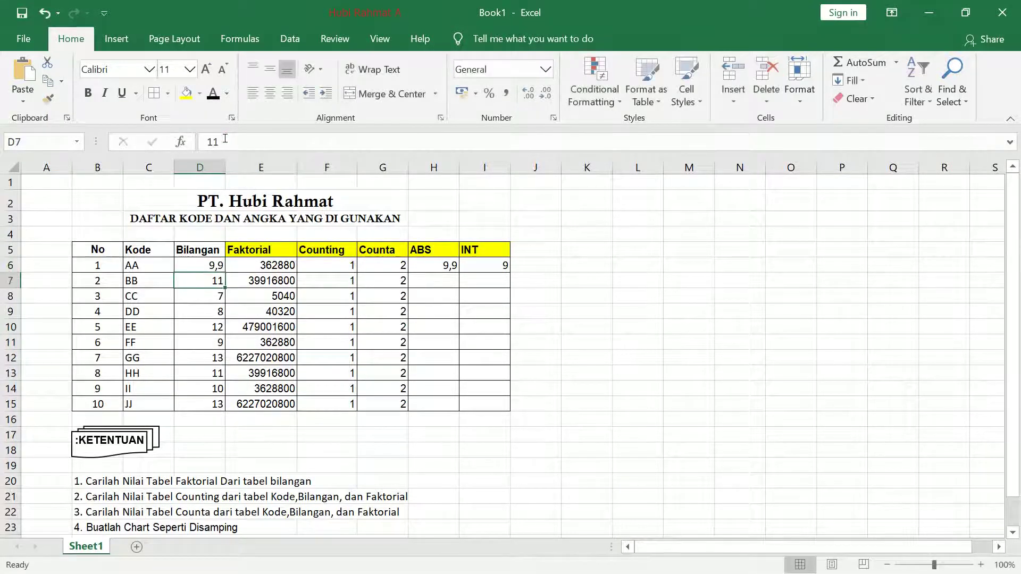
click(495, 268)
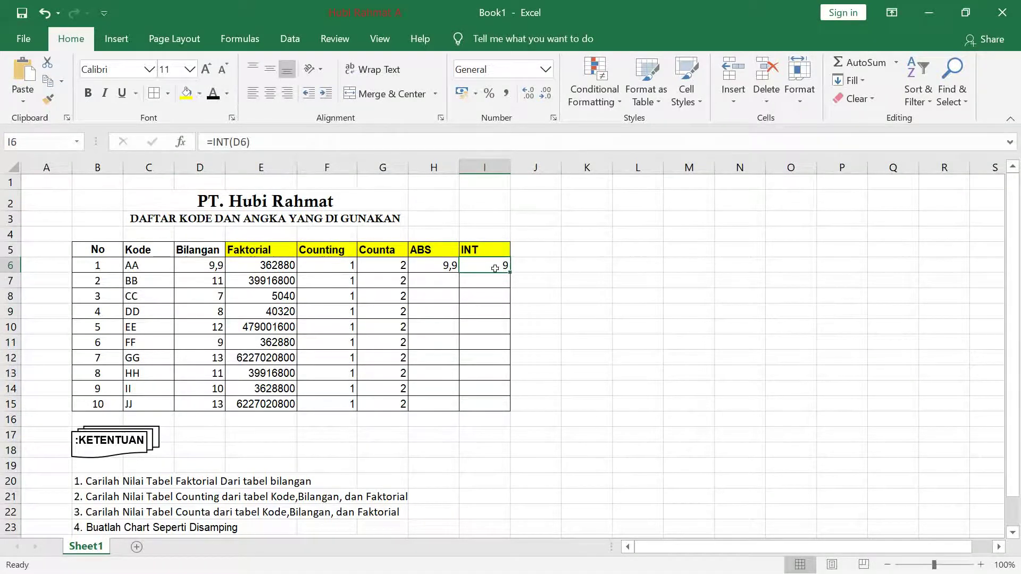
Set the Bilangan value in D6 back to 9 by removing the decimal part.
click(218, 262)
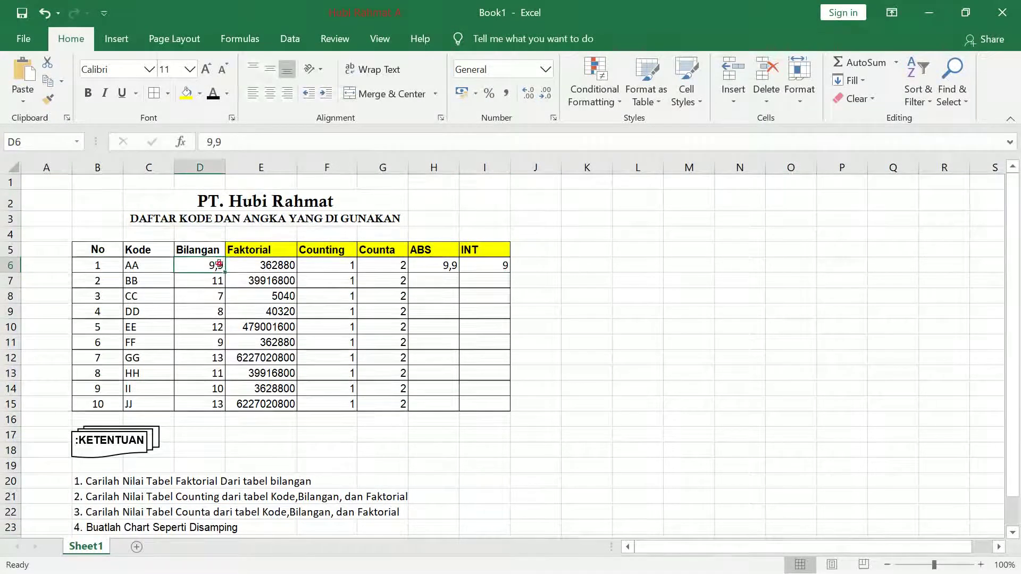
click(226, 142)
key(BackSpace)
key(BackSpace)
key(Return)
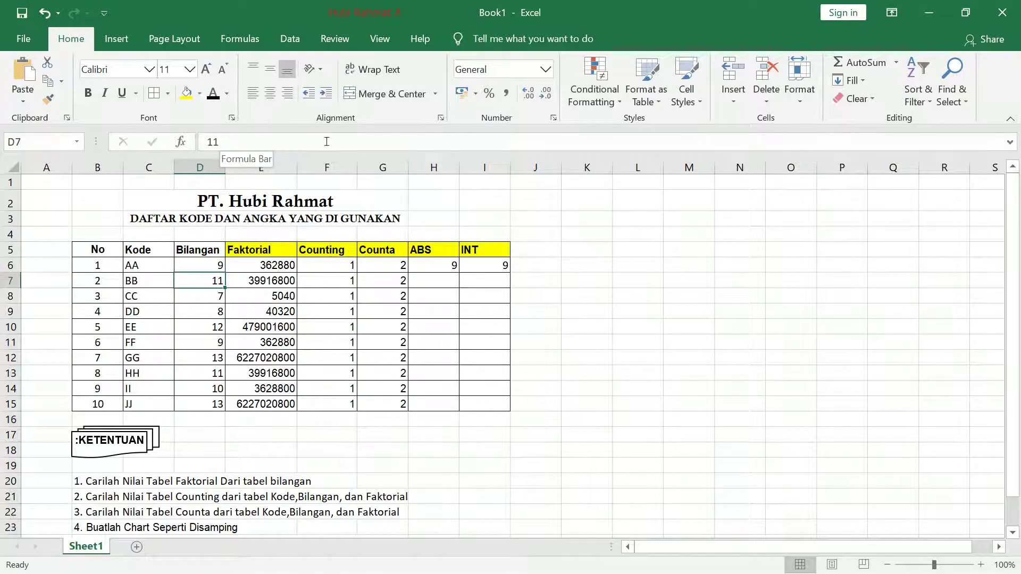
Delete columns H and I, which hold the ABS and INT fields.
drag(426, 167, 485, 168)
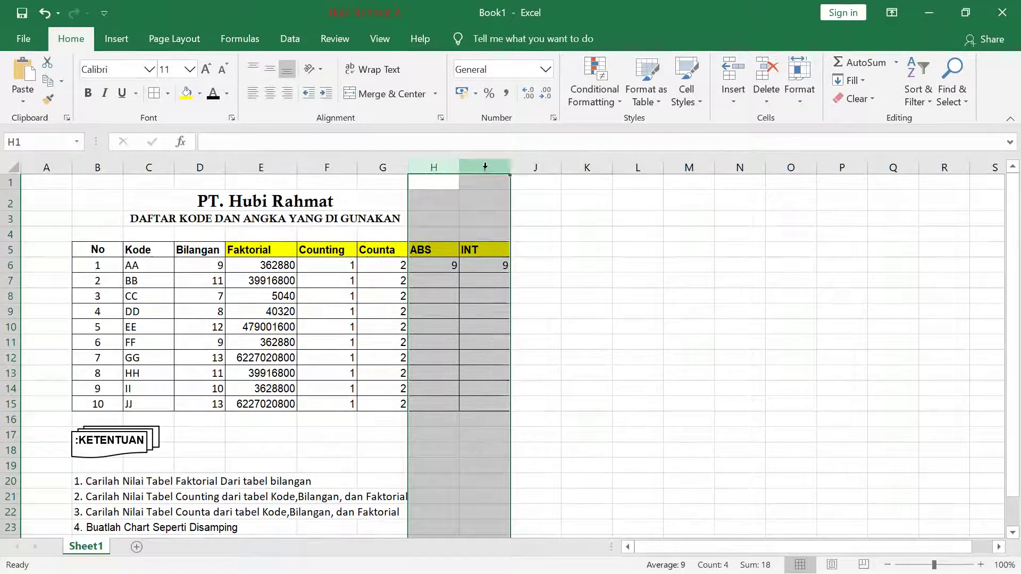
right_click(485, 168)
click(534, 299)
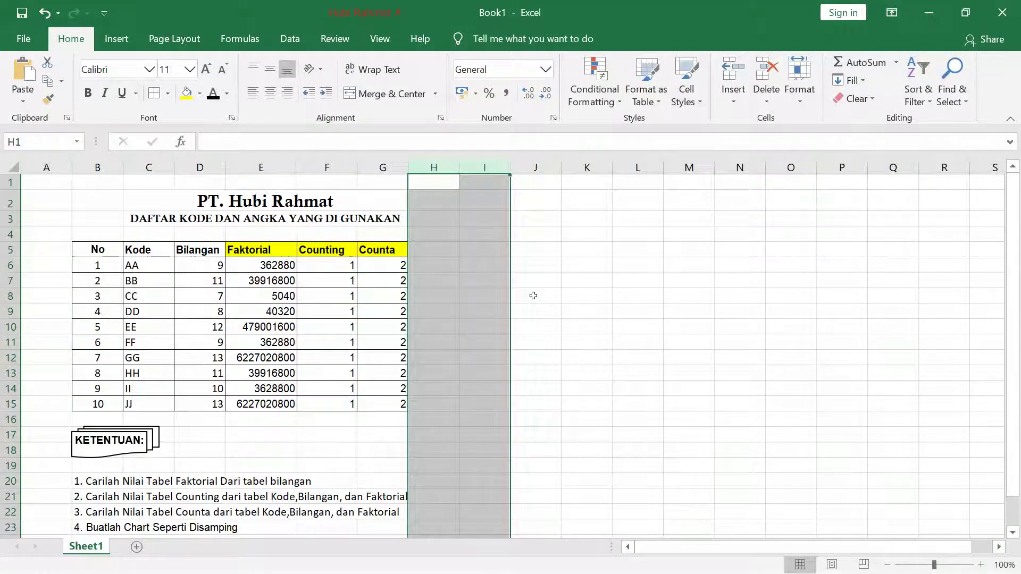
click(503, 276)
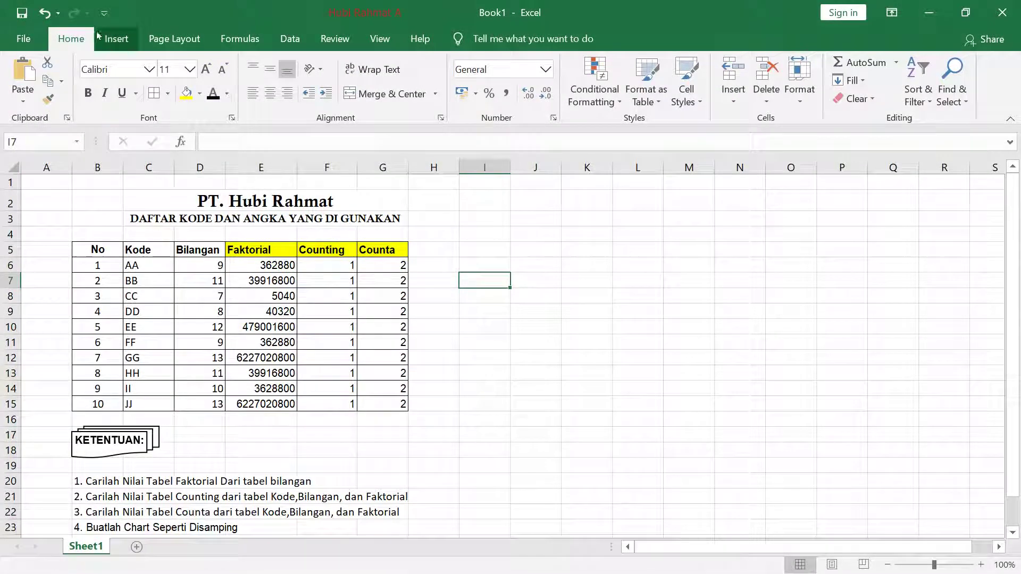
click(115, 41)
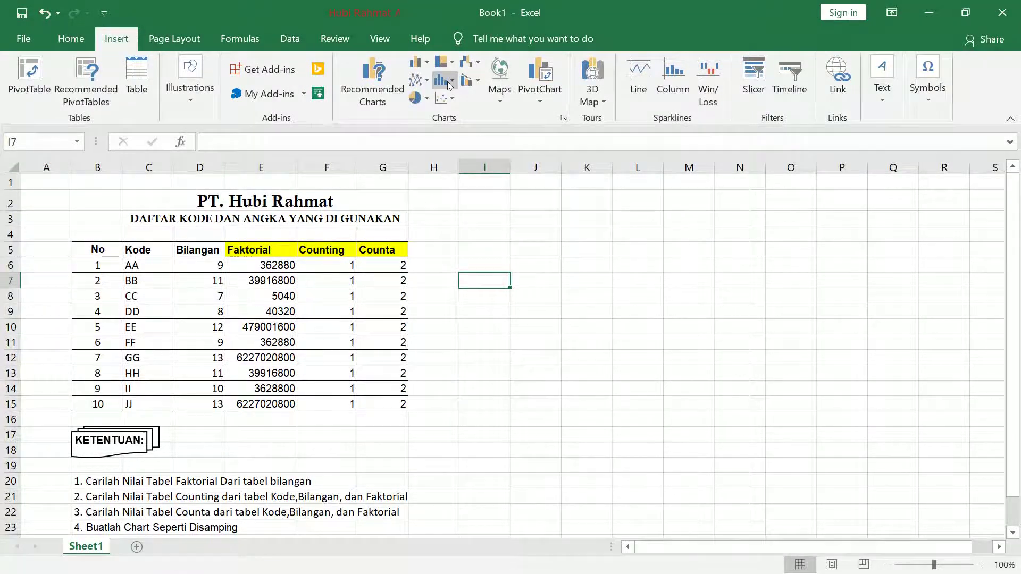
click(419, 80)
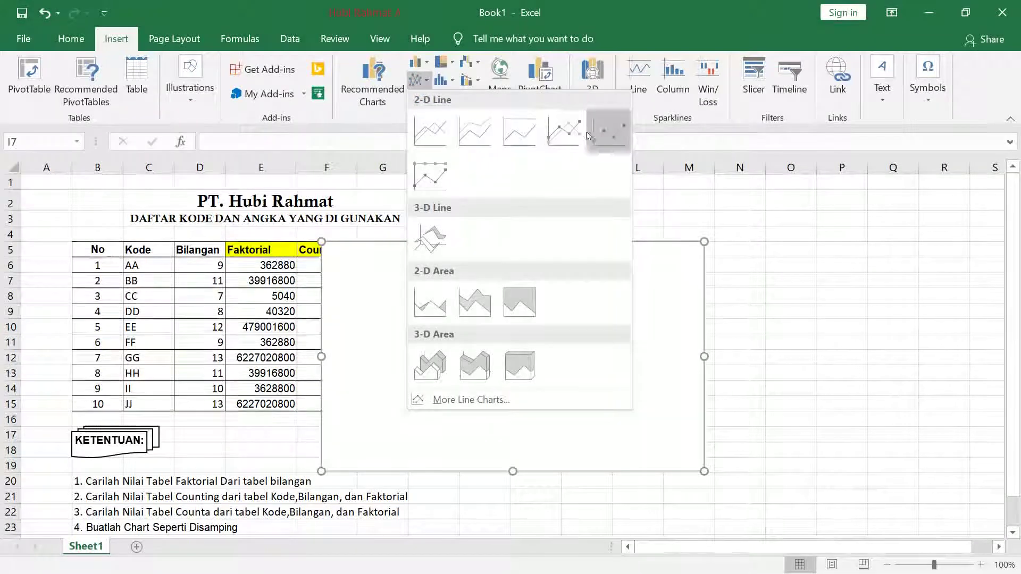
click(786, 257)
right_click(784, 250)
click(468, 217)
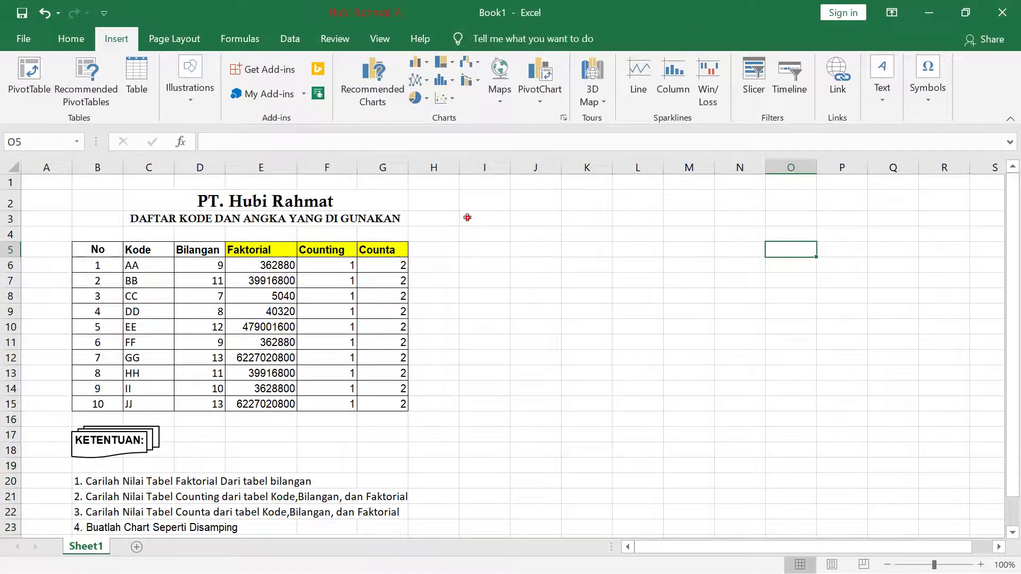
click(470, 229)
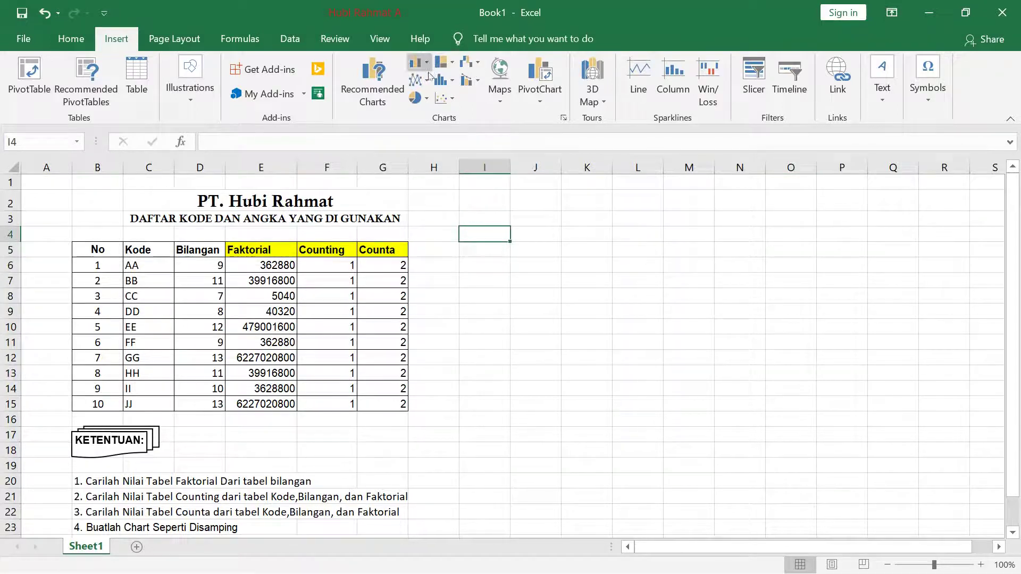
click(428, 80)
click(427, 79)
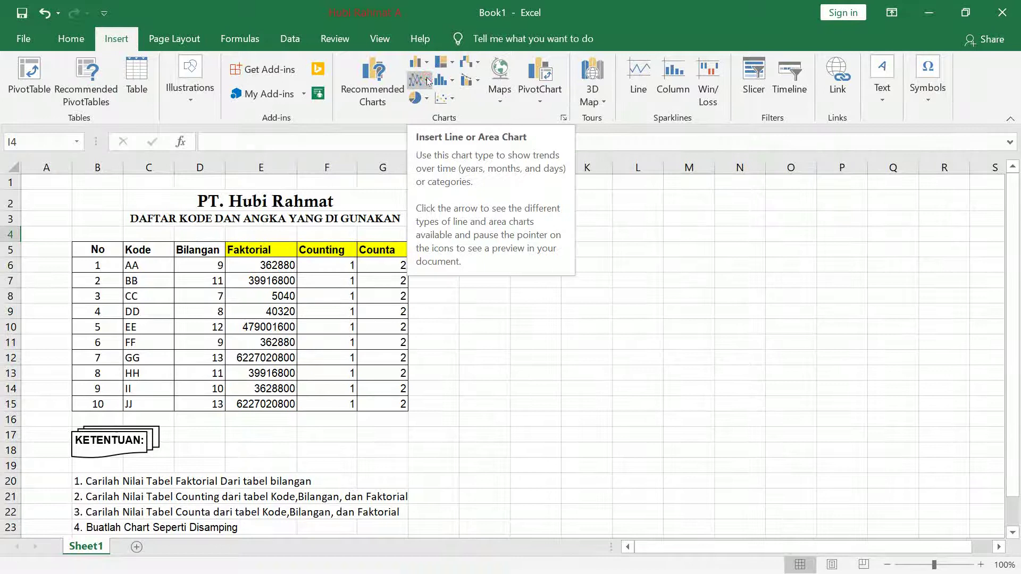
key(super)
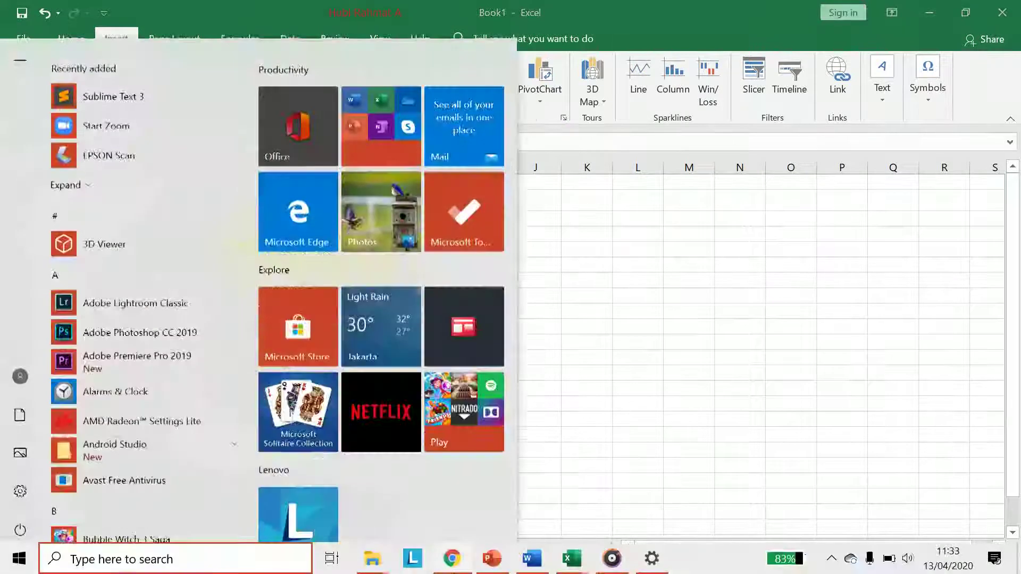
mouse_move(563, 557)
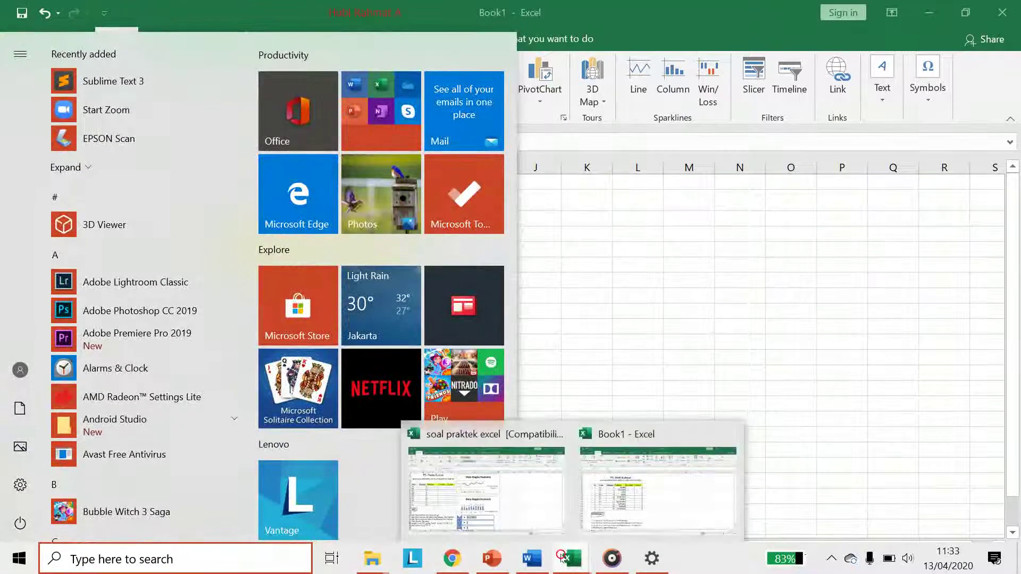
click(772, 303)
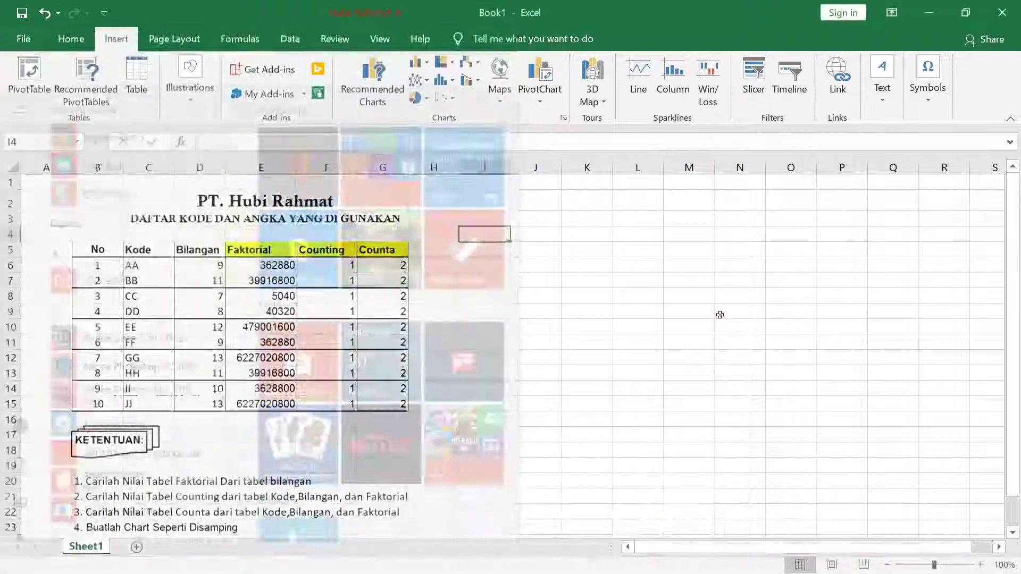
Try inserting a 2-D line chart with markers from the empty cell I5, and undo the insertion.
click(485, 253)
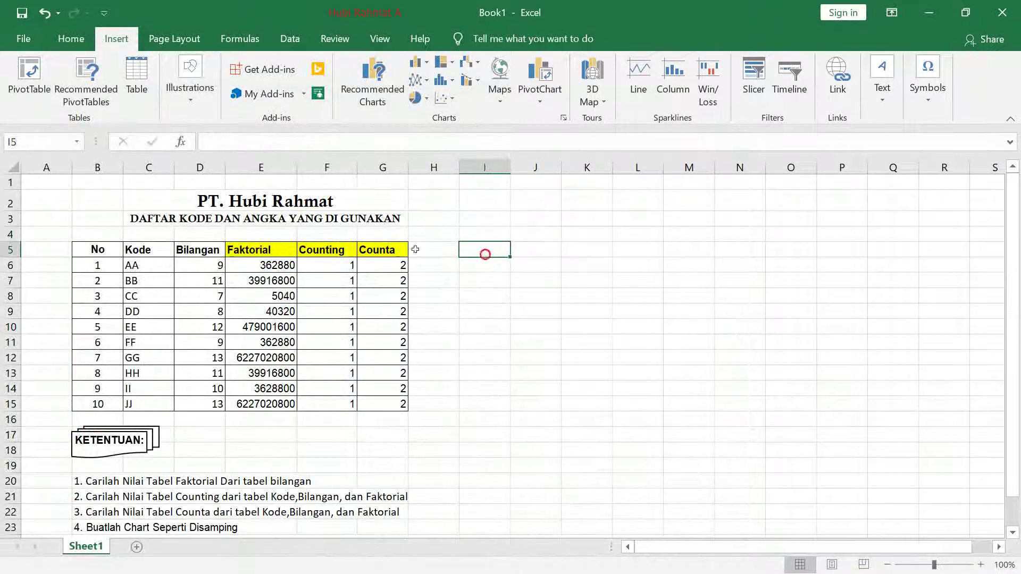
click(424, 81)
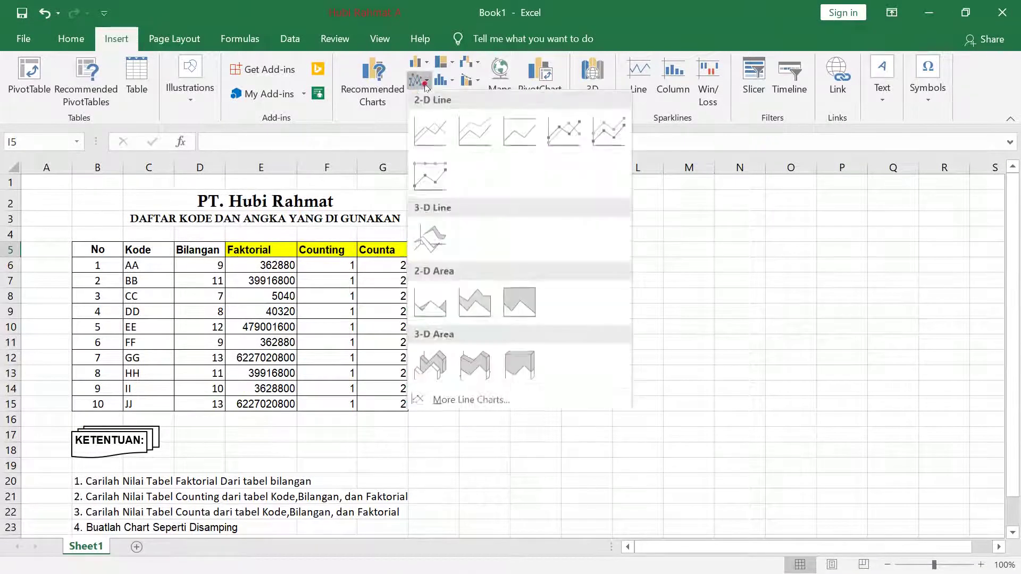
click(571, 141)
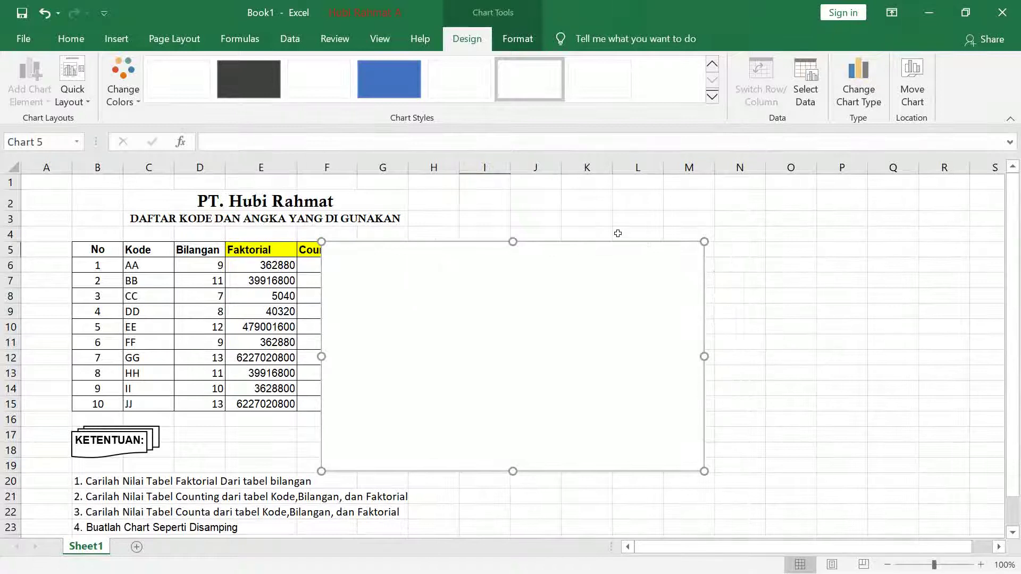
key(ctrl+z)
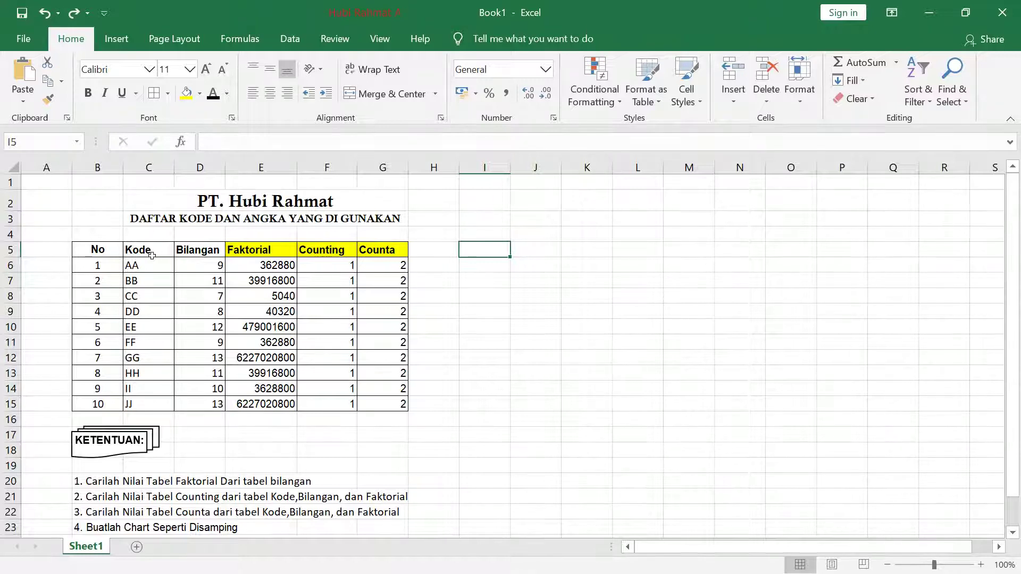
Insert a plain line chart from the Kode and Bilangan data in C6:D15.
drag(150, 264, 193, 401)
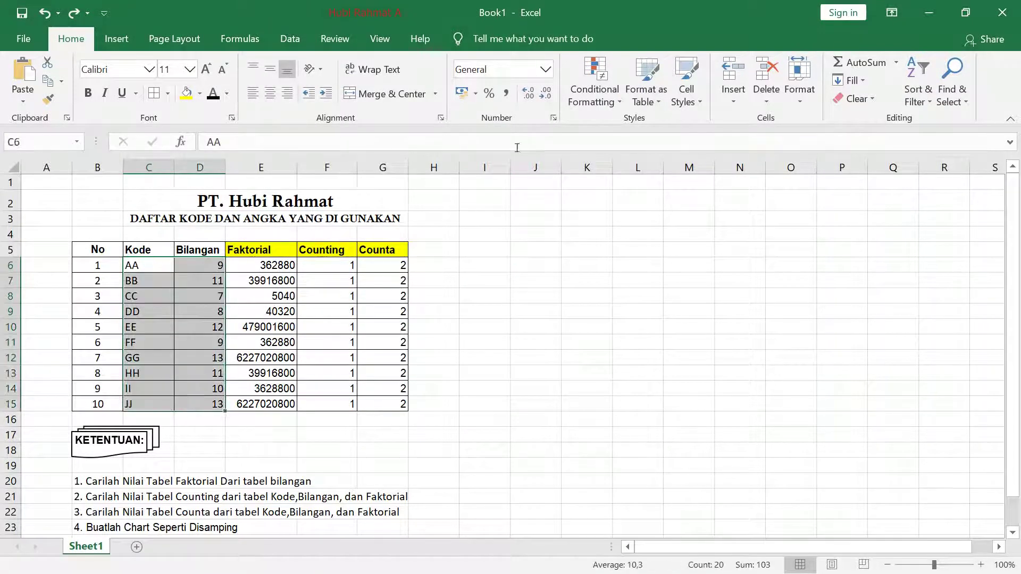
click(122, 40)
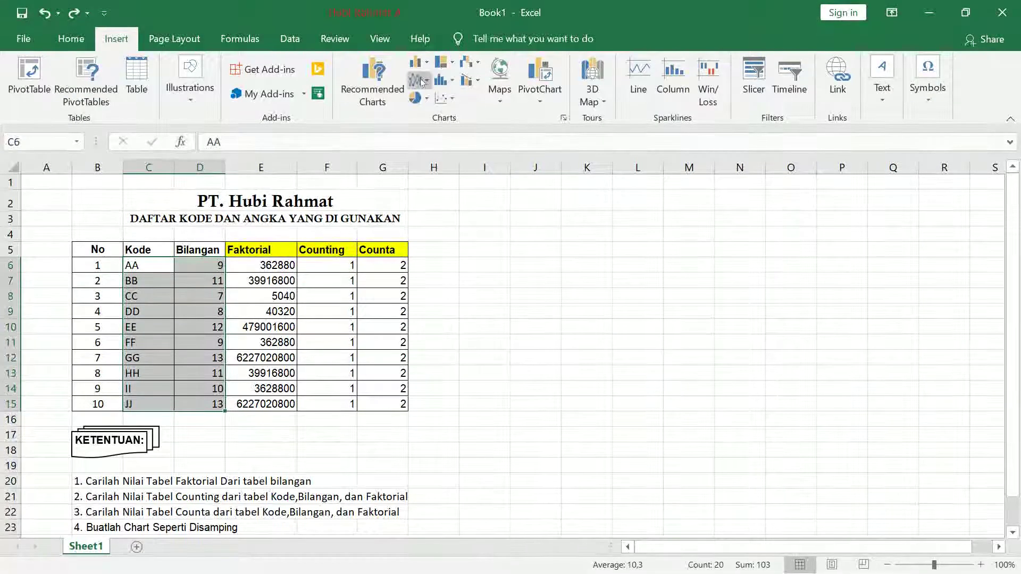
click(559, 116)
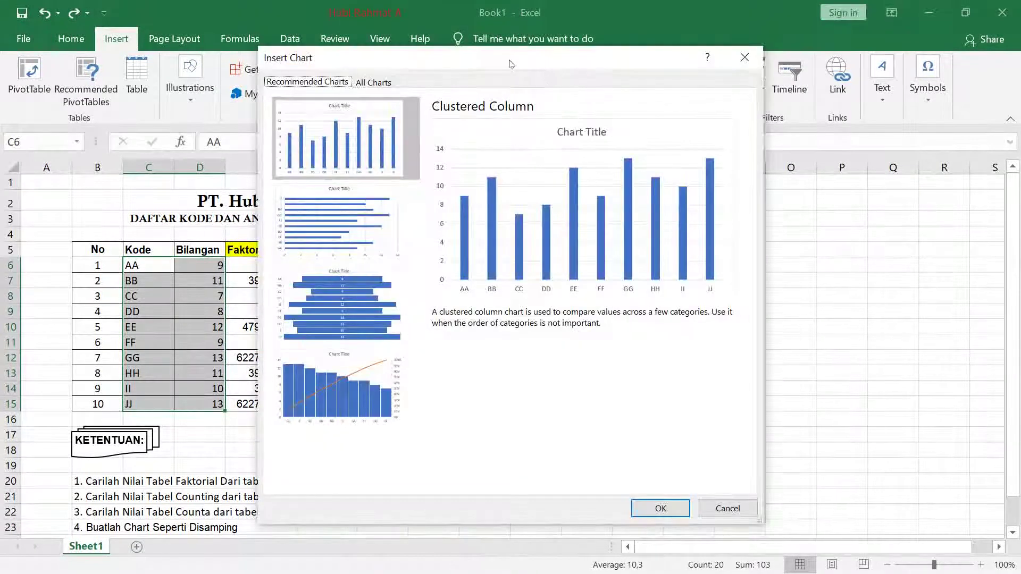
drag(510, 28, 559, 158)
click(415, 178)
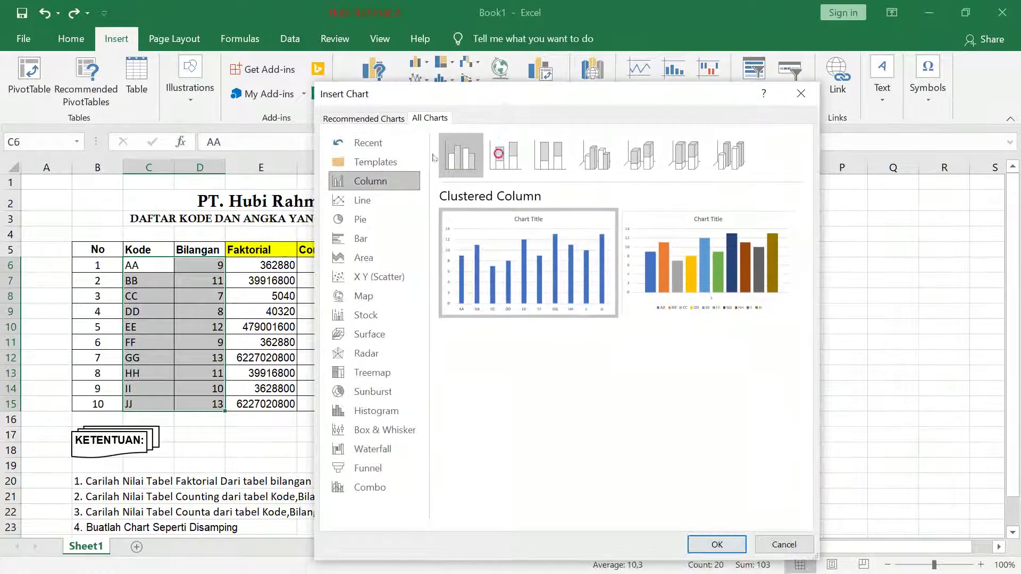
click(367, 199)
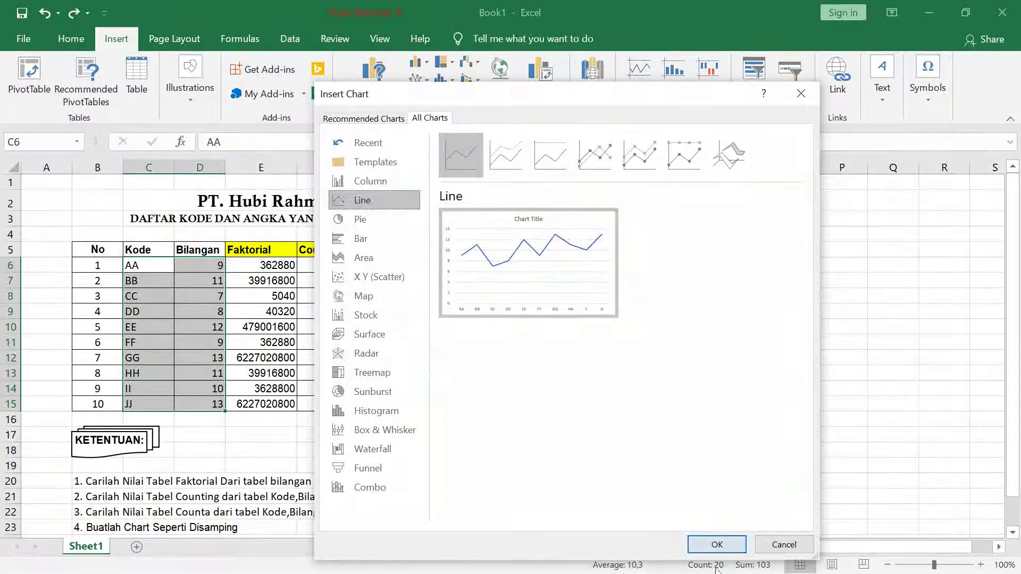
click(713, 543)
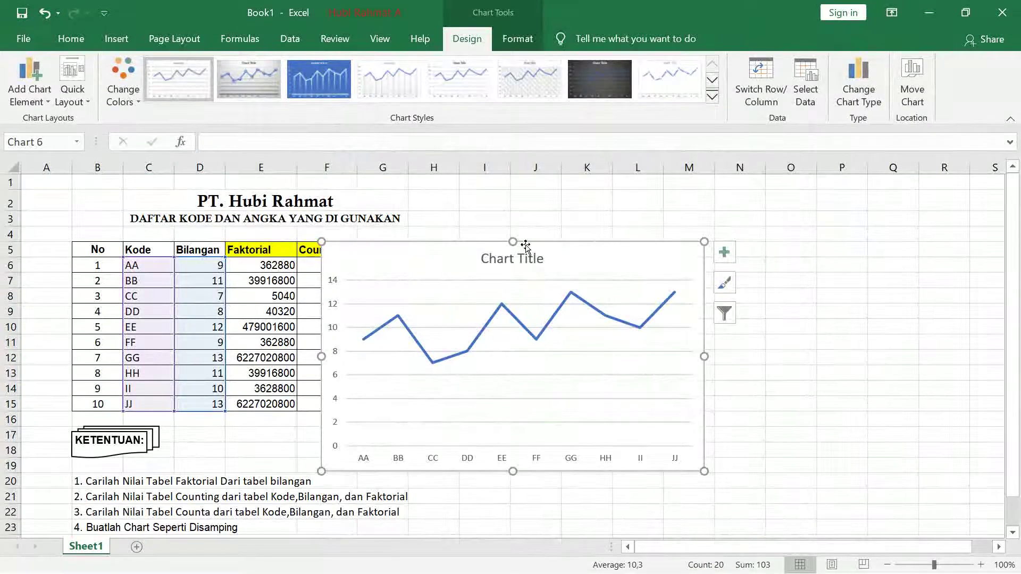
Move the line chart beside the table and apply the chart style with the solid blue background, white line and drop lines.
mouse_move(525, 245)
mouse_down()
mouse_move(690, 215)
mouse_move(633, 213)
mouse_up()
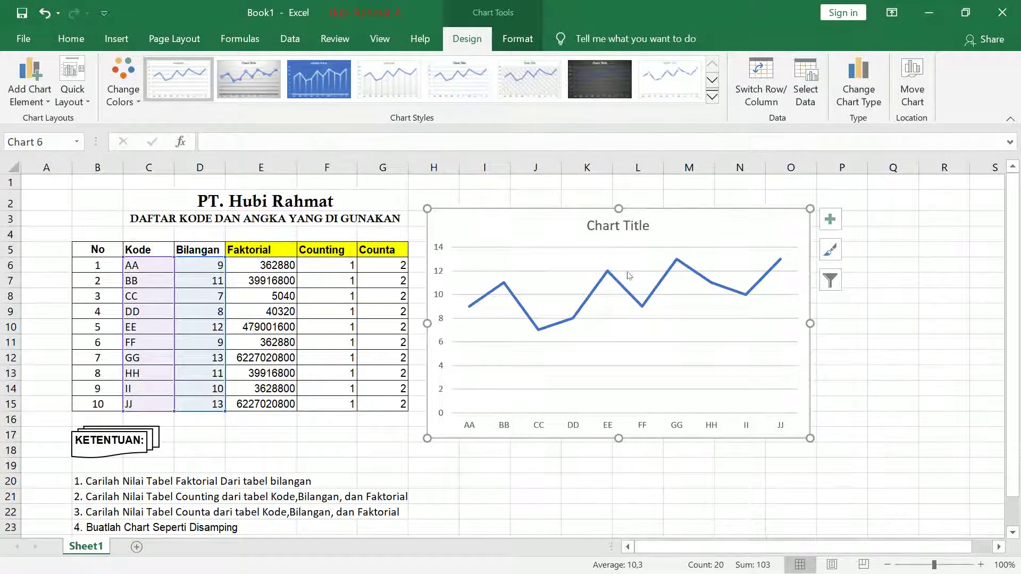
click(306, 101)
click(252, 96)
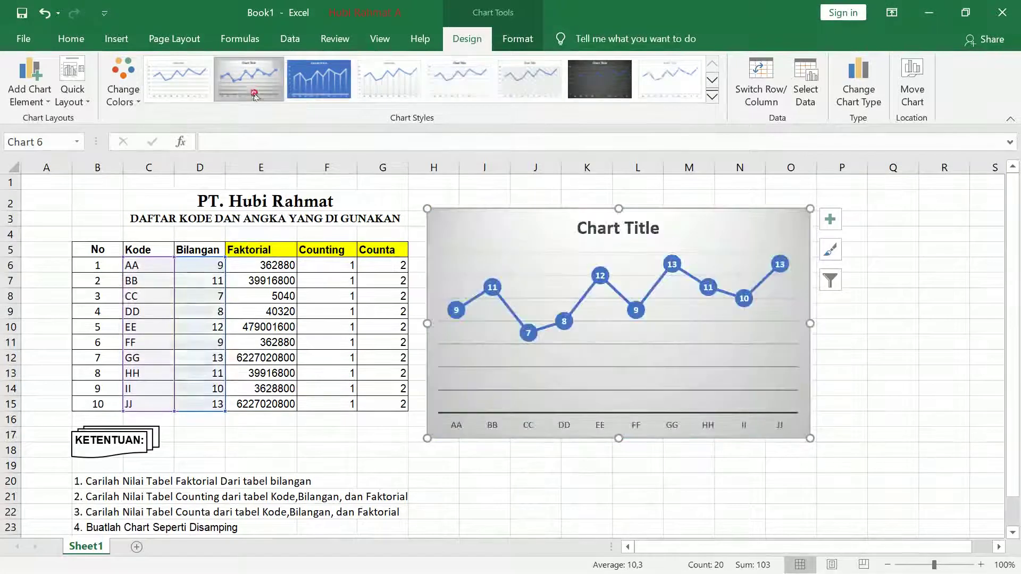
click(321, 83)
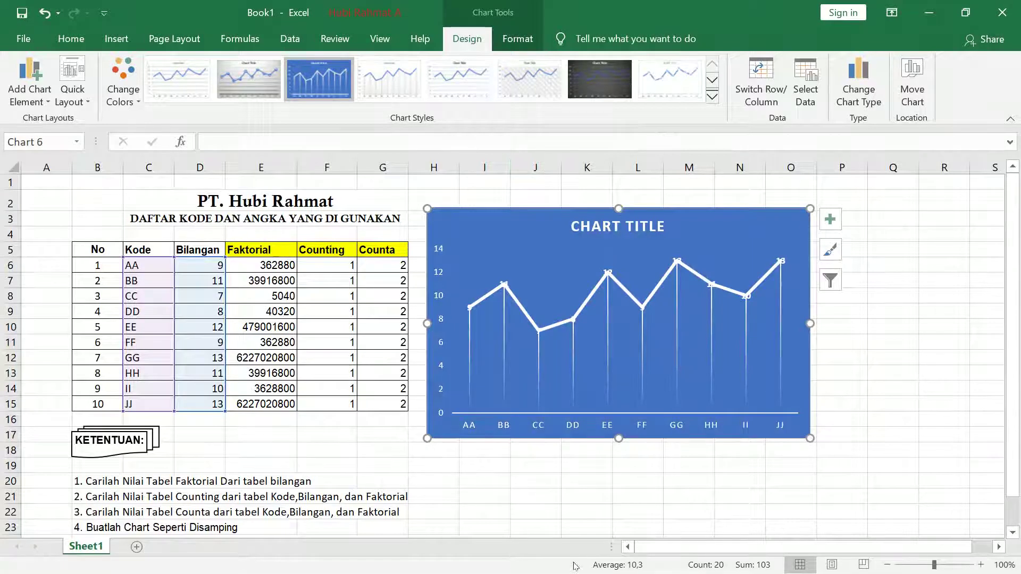
key(super)
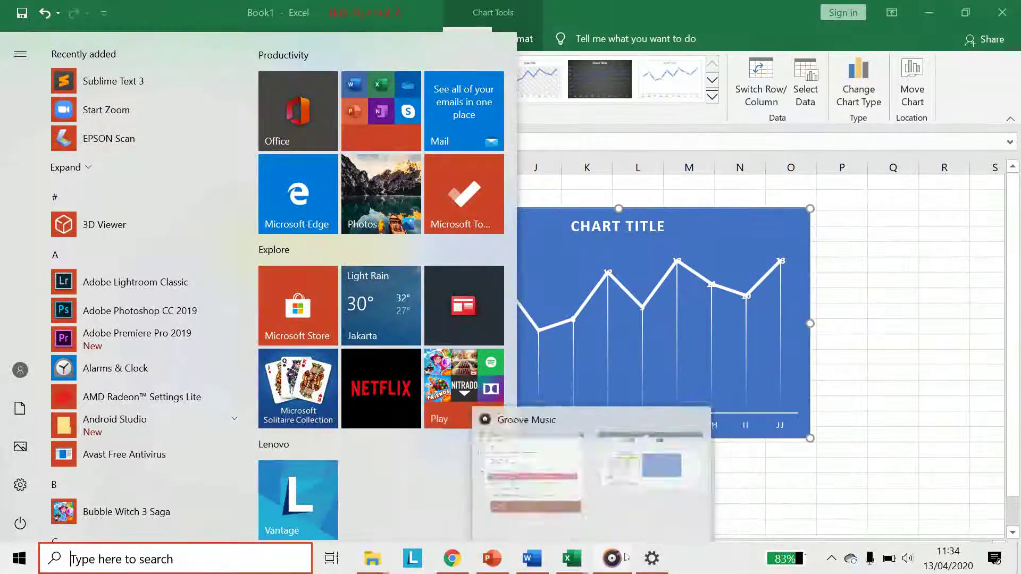
click(832, 558)
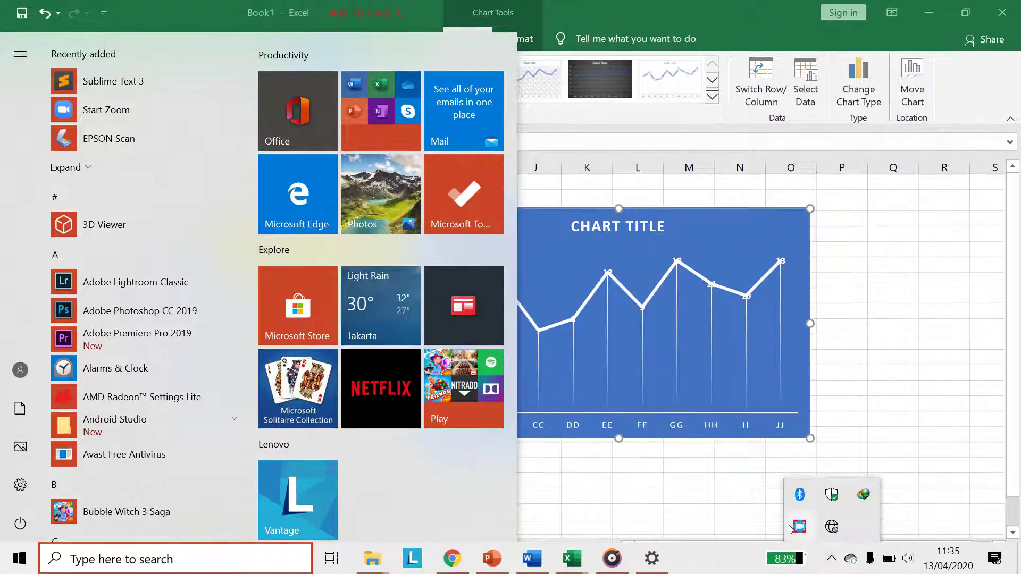
click(792, 526)
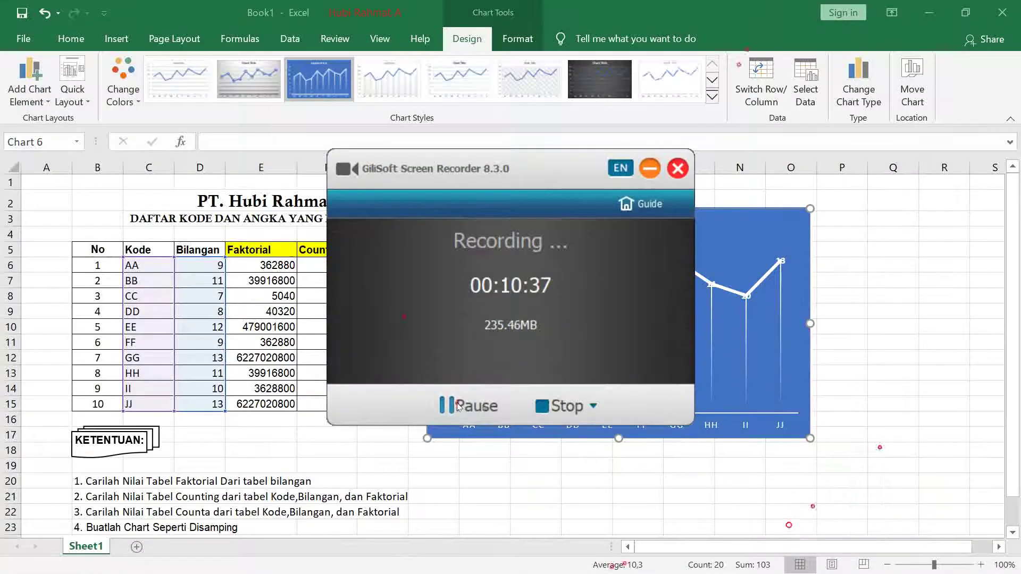
click(732, 342)
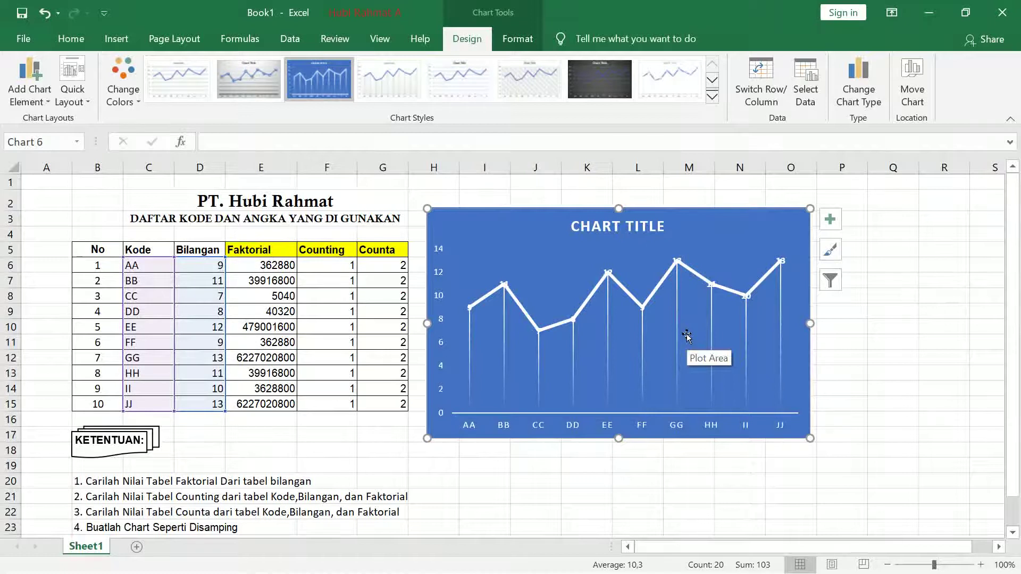
Replace the line chart's title with KODE BILANGAN and deselect the chart.
click(599, 227)
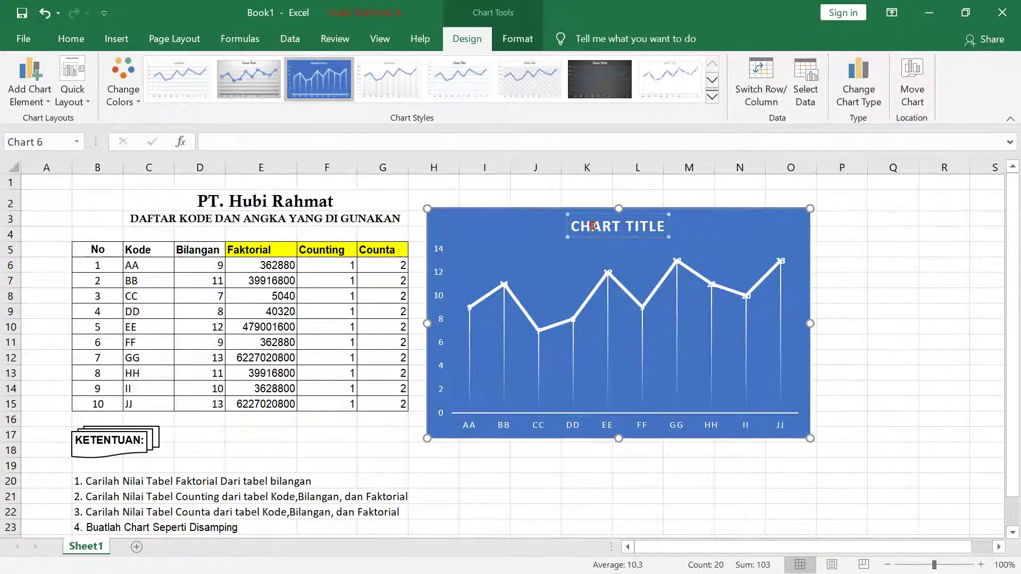
triple_click(594, 226)
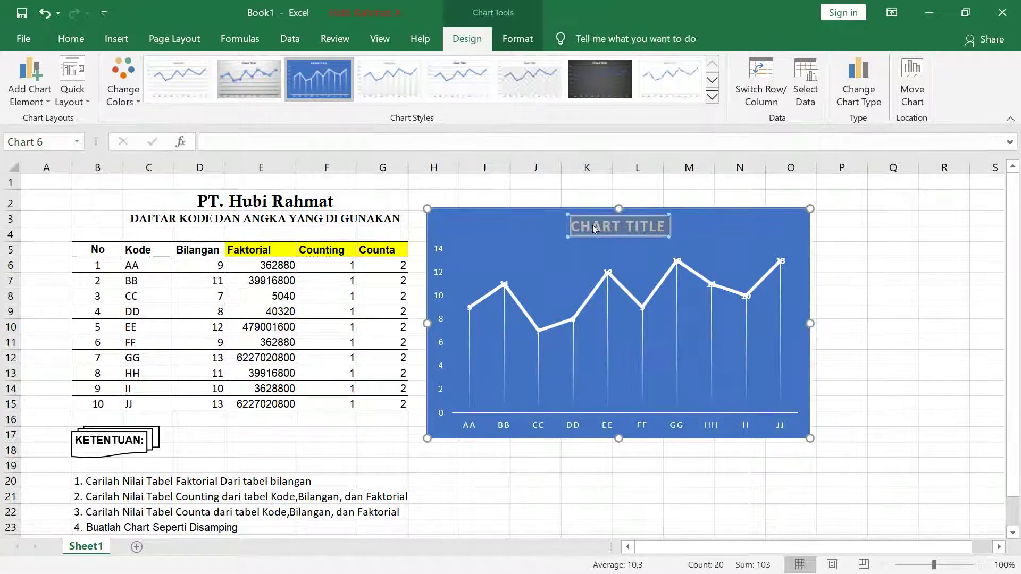
text(KO)
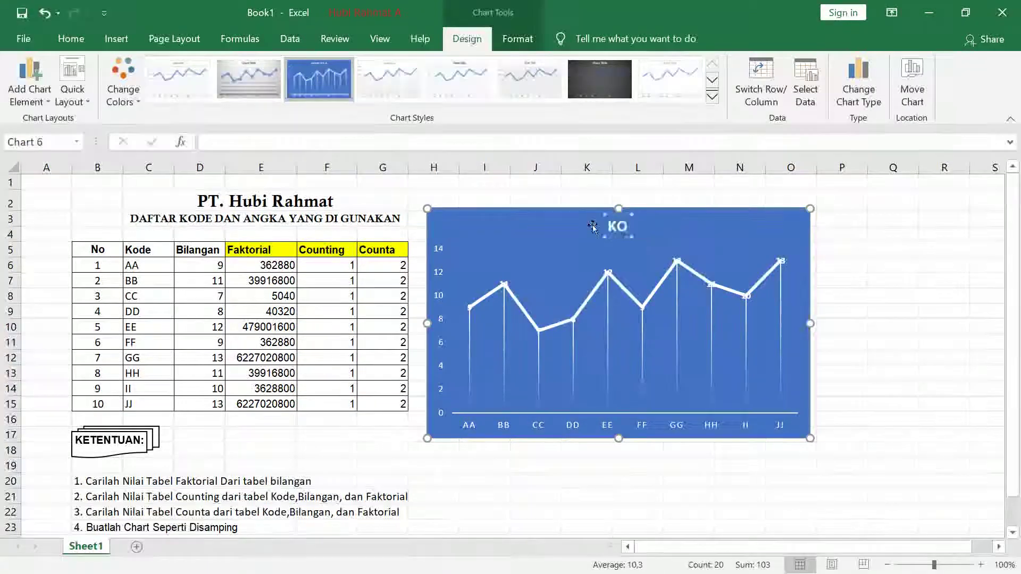
text(DE BILANGAN)
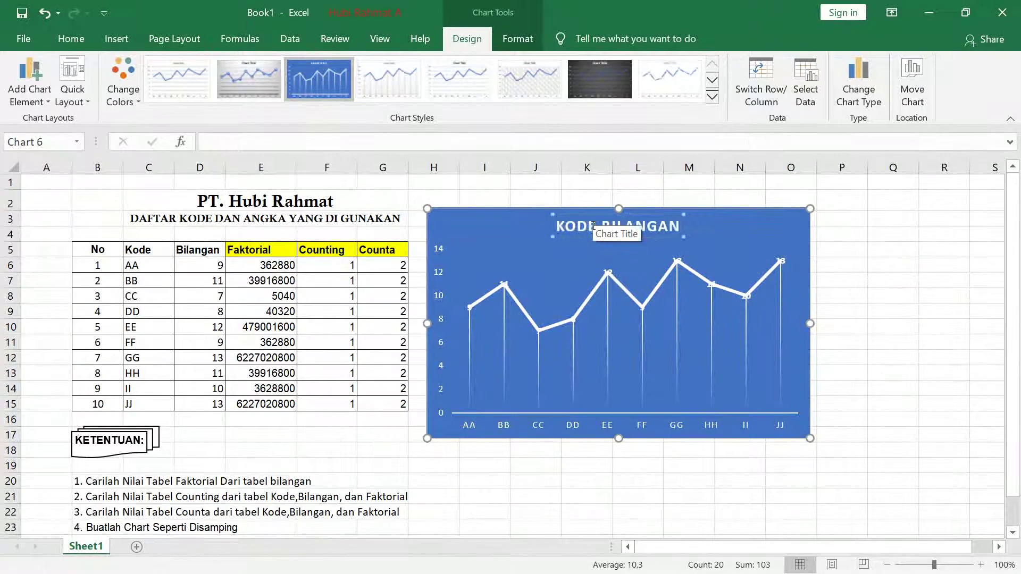
click(578, 337)
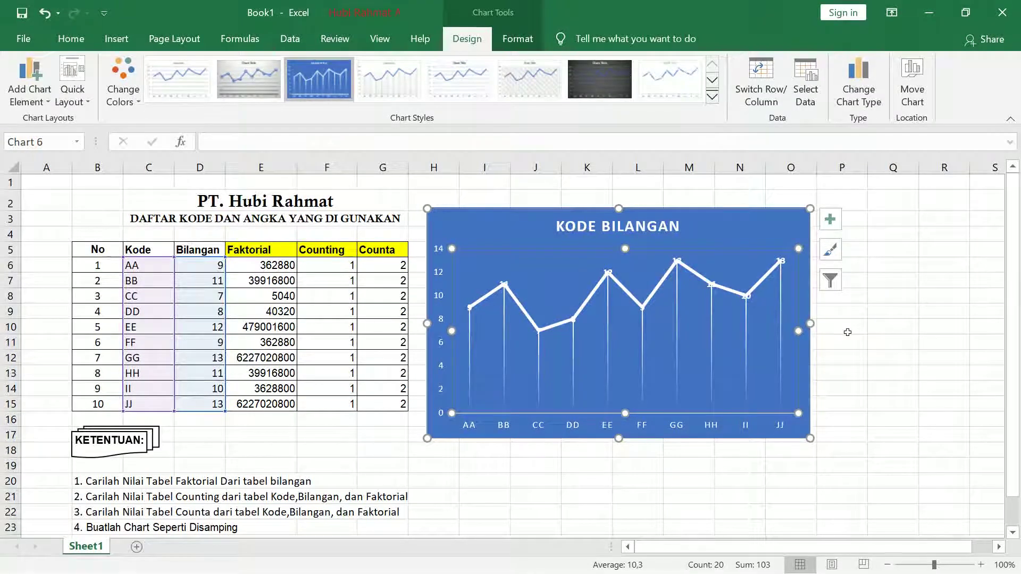
click(838, 310)
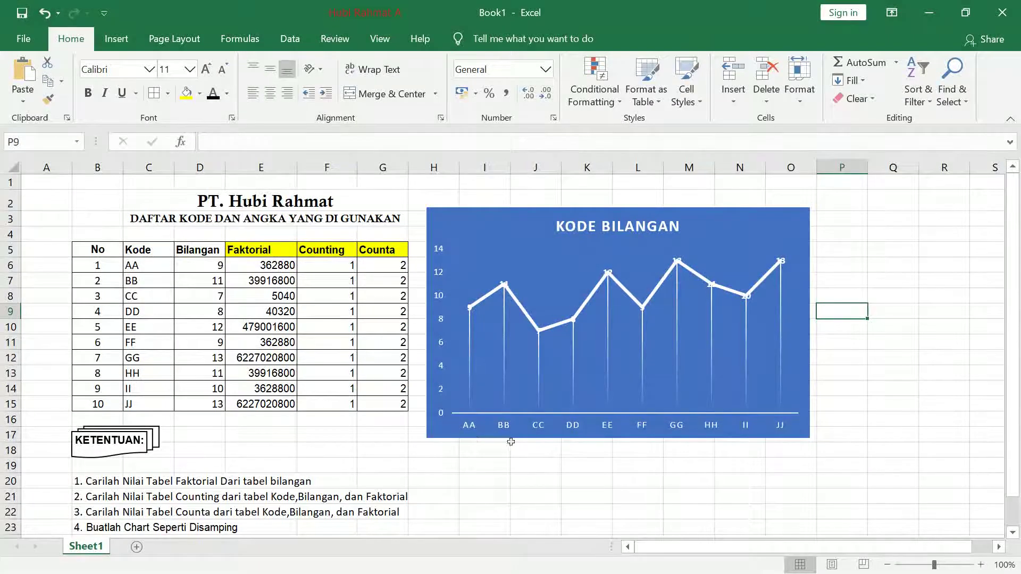
Shrink the KODE BILANGAN chart and place it closer to the table, across columns H to N and ending at row 15.
click(467, 438)
drag(427, 439, 474, 402)
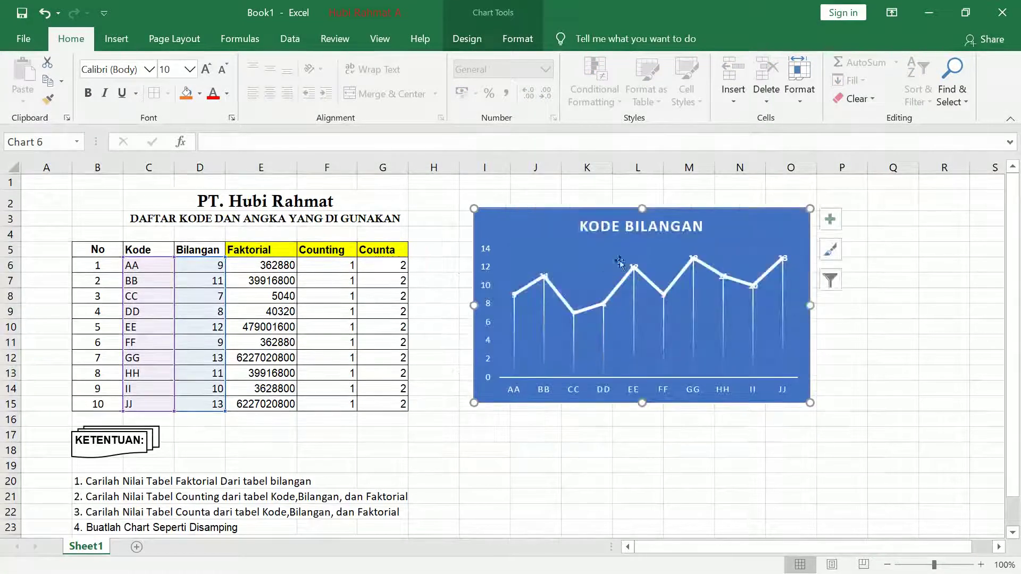
drag(605, 212, 572, 223)
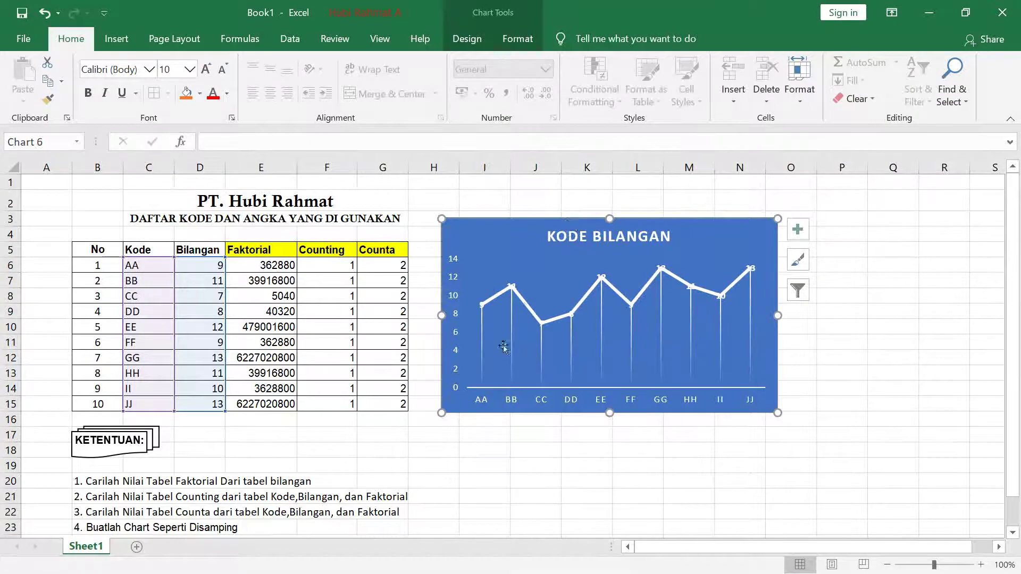
click(436, 458)
click(487, 440)
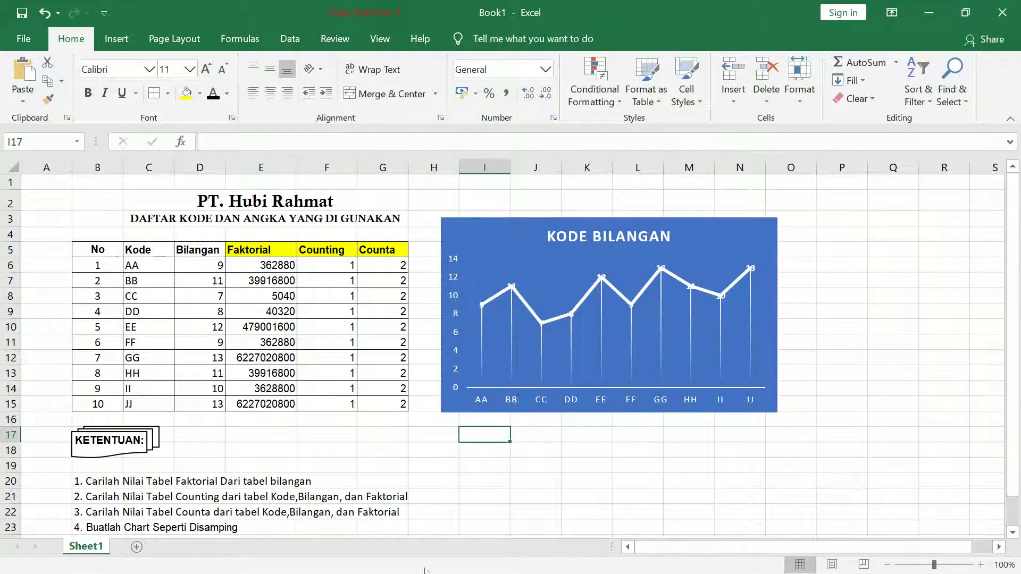
key(super)
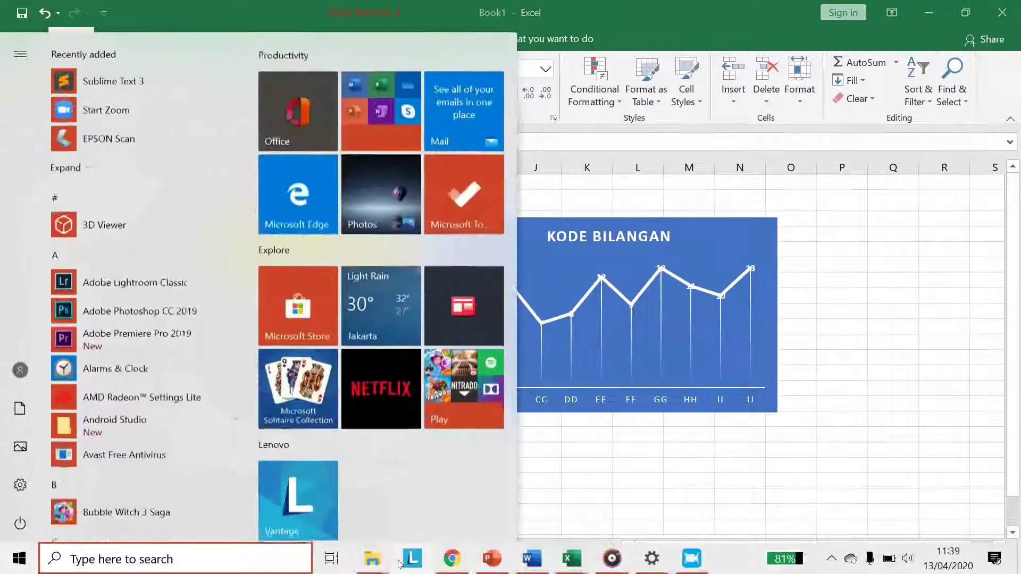
mouse_move(568, 565)
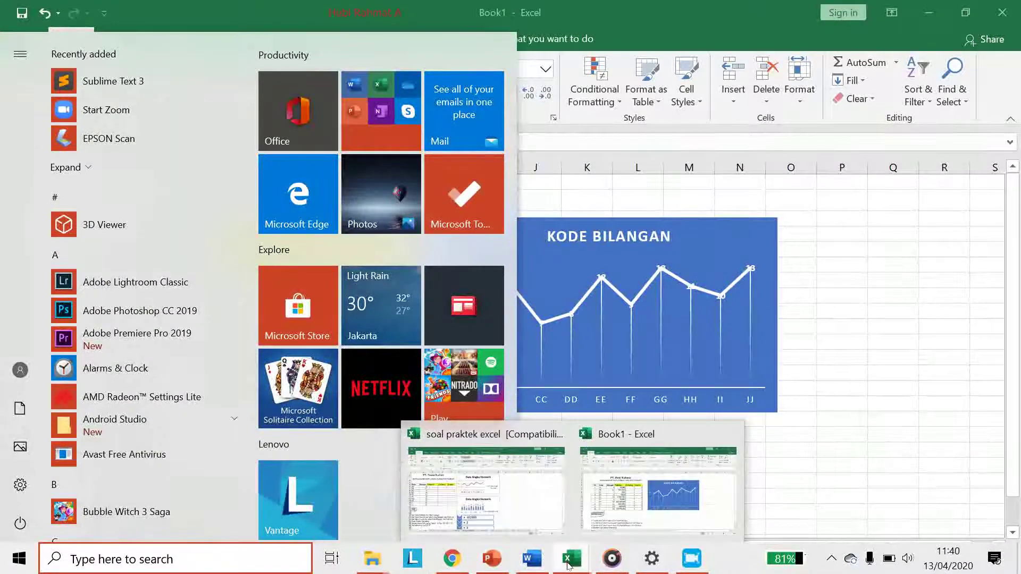
click(912, 349)
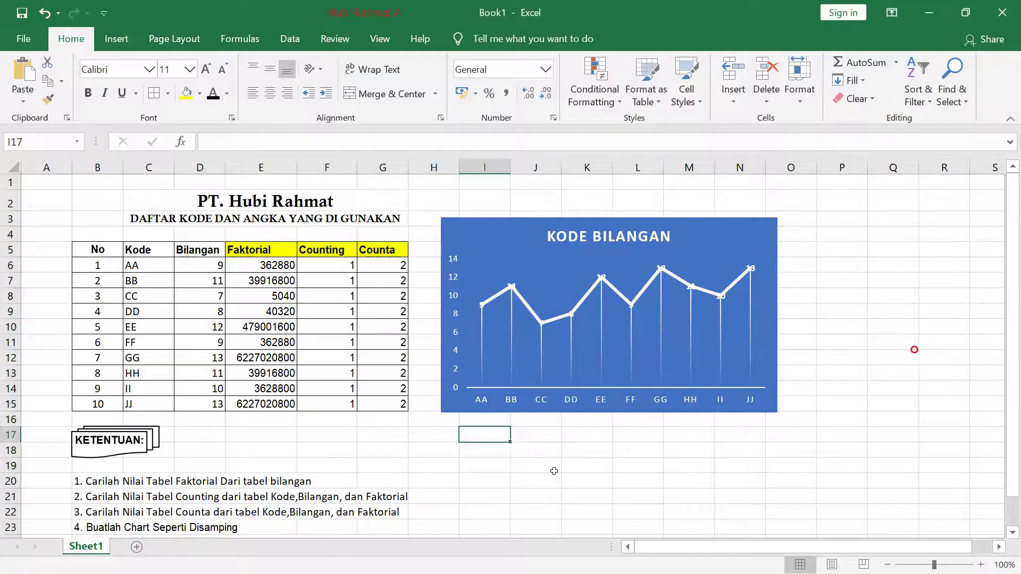
Try to insert another chart with only the empty cell I17 selected.
click(116, 40)
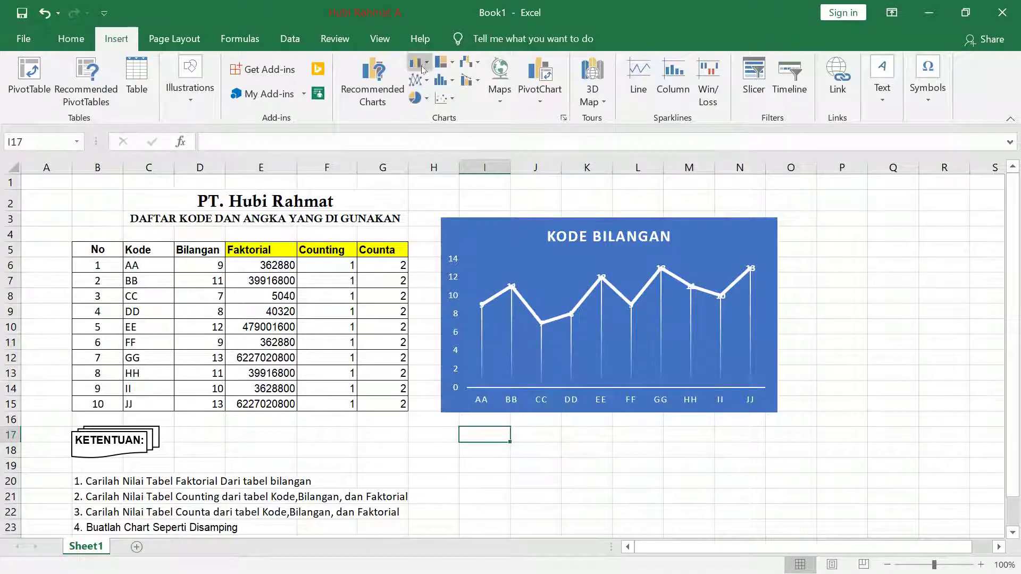
click(564, 118)
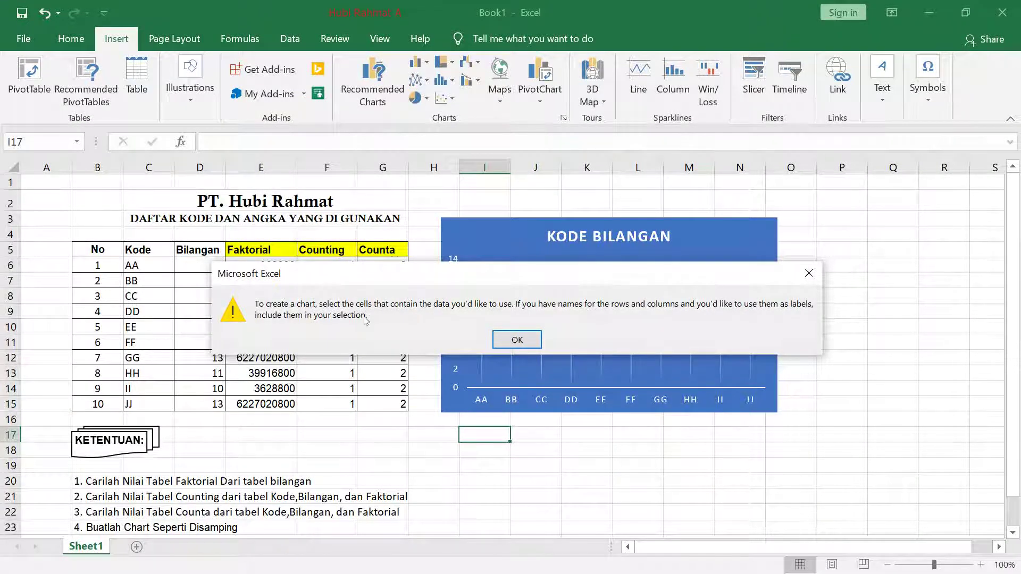
click(517, 339)
Insert a 3-D Clustered Column chart from C6:D15, using the variant with a separately coloured series for each code.
drag(198, 404, 134, 266)
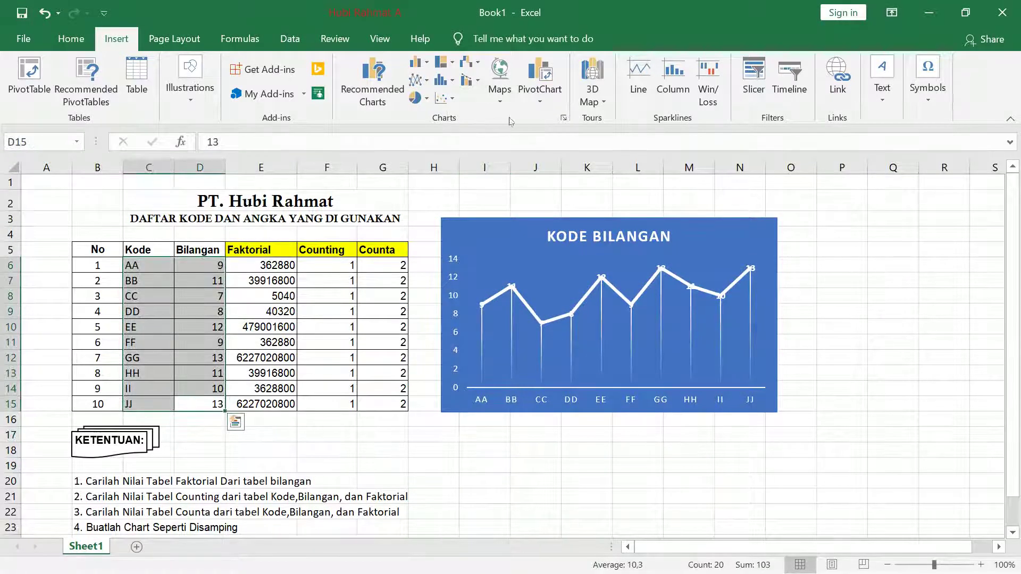
click(563, 118)
click(374, 82)
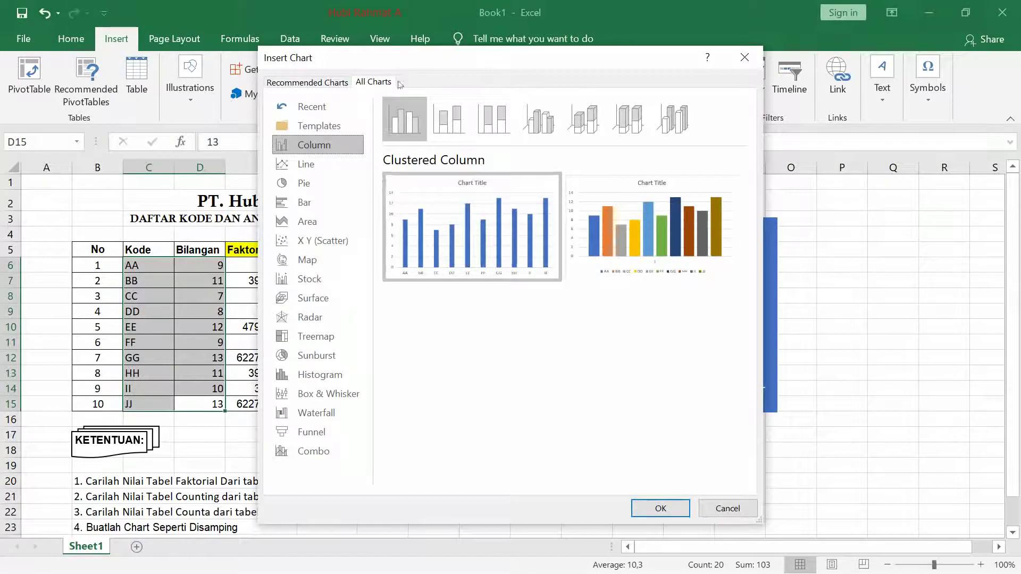
click(306, 206)
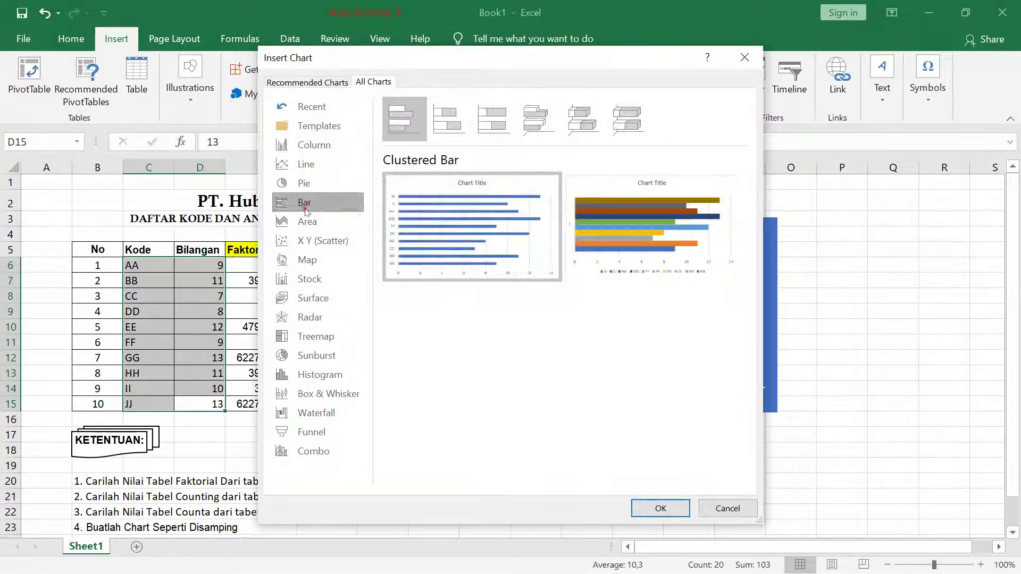
click(301, 147)
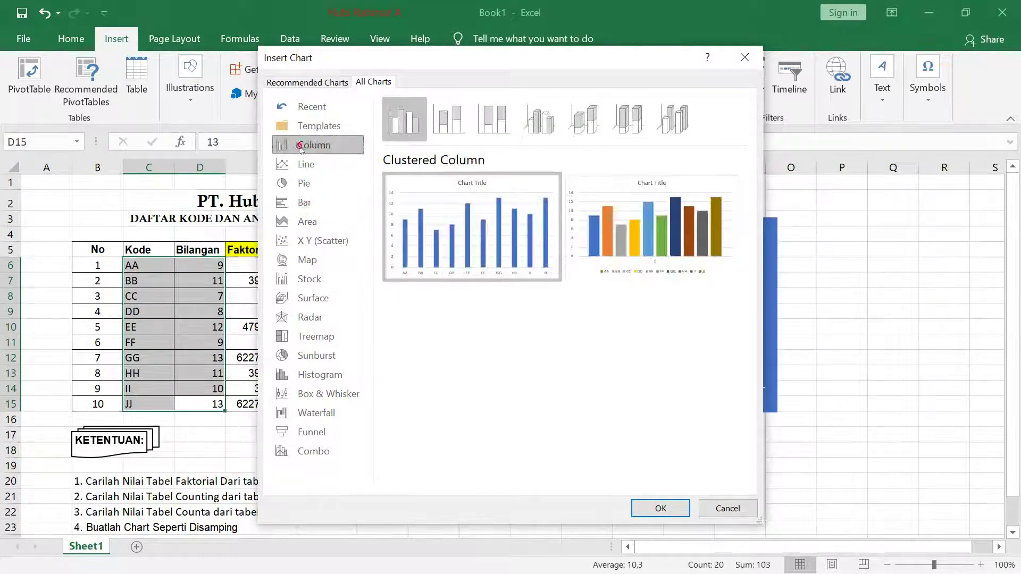
click(544, 112)
mouse_move(611, 203)
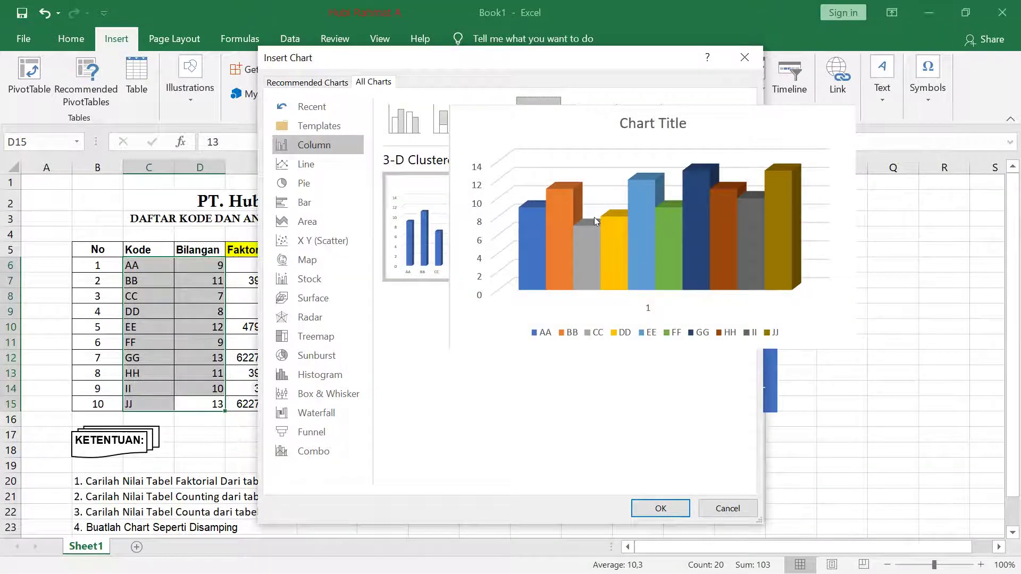
click(659, 508)
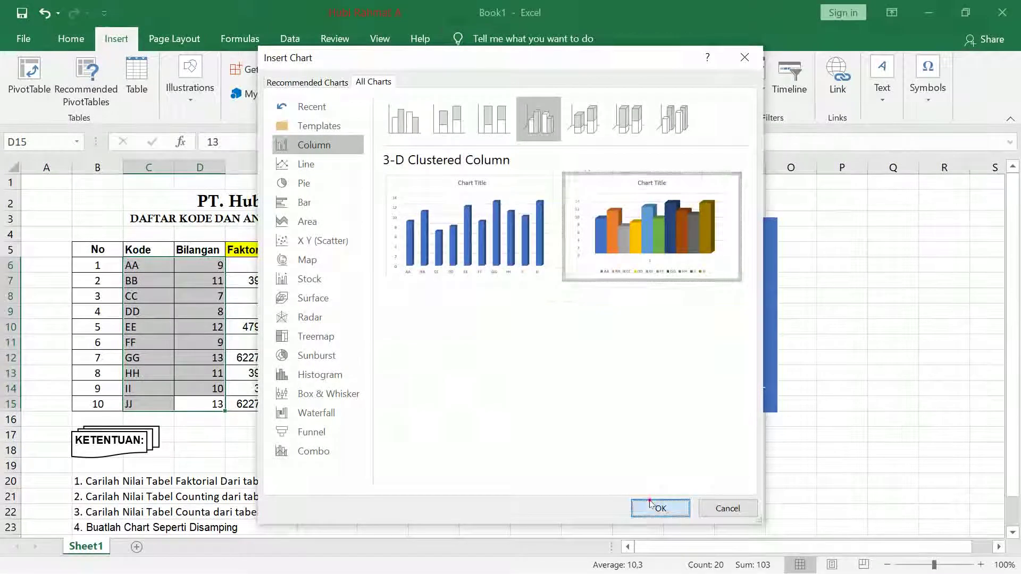
Try placing the 3-D column chart directly below the KODE BILANGAN line chart, and undo the move.
drag(492, 245, 604, 417)
drag(1013, 282, 1013, 290)
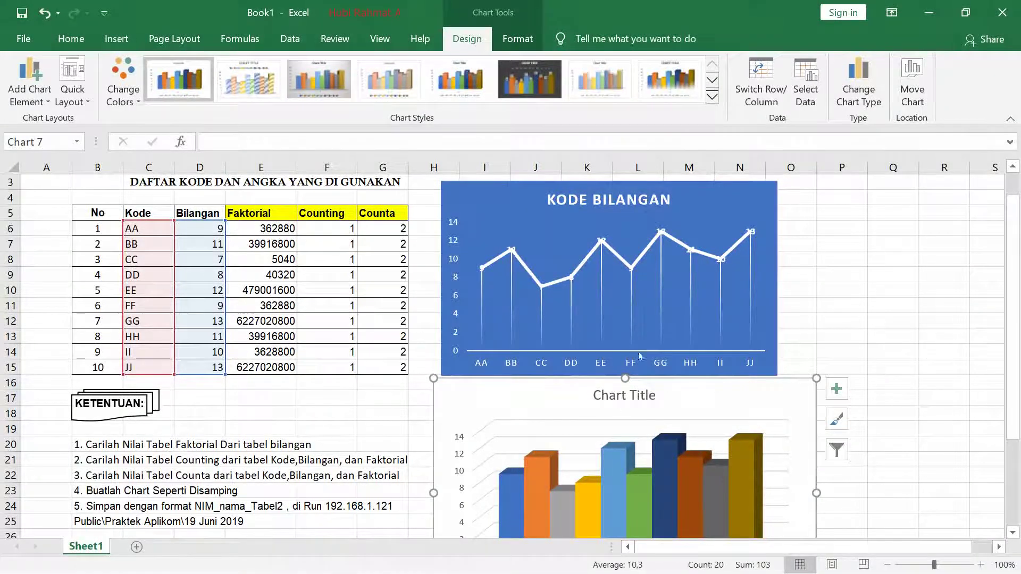
key(ctrl+z)
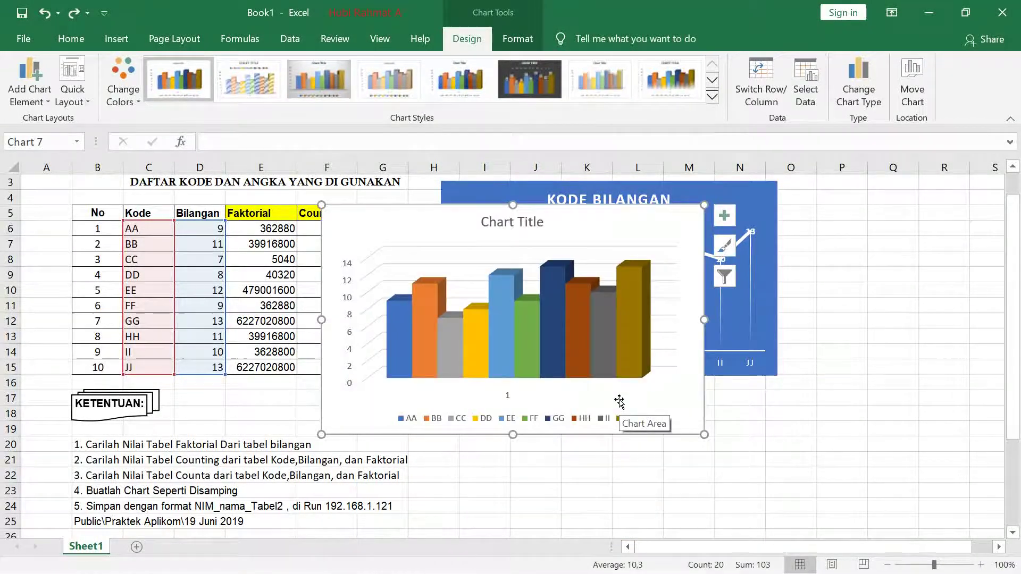
Undo inserting the multicoloured 3-D column chart and insert a 3-D Stacked Column chart from C6:D15, using the single-colour variant.
key(ctrl+z)
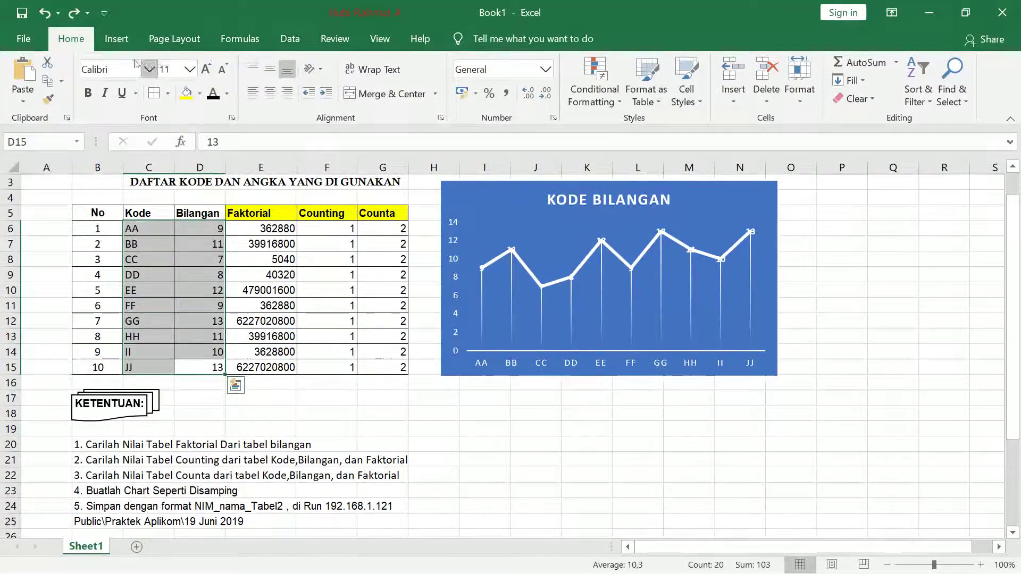
click(121, 42)
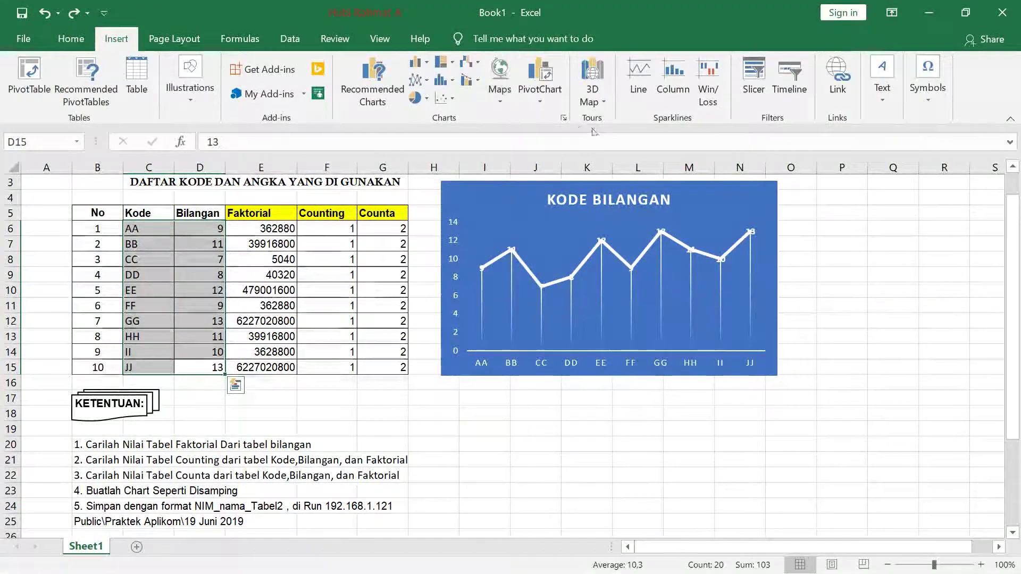
click(564, 118)
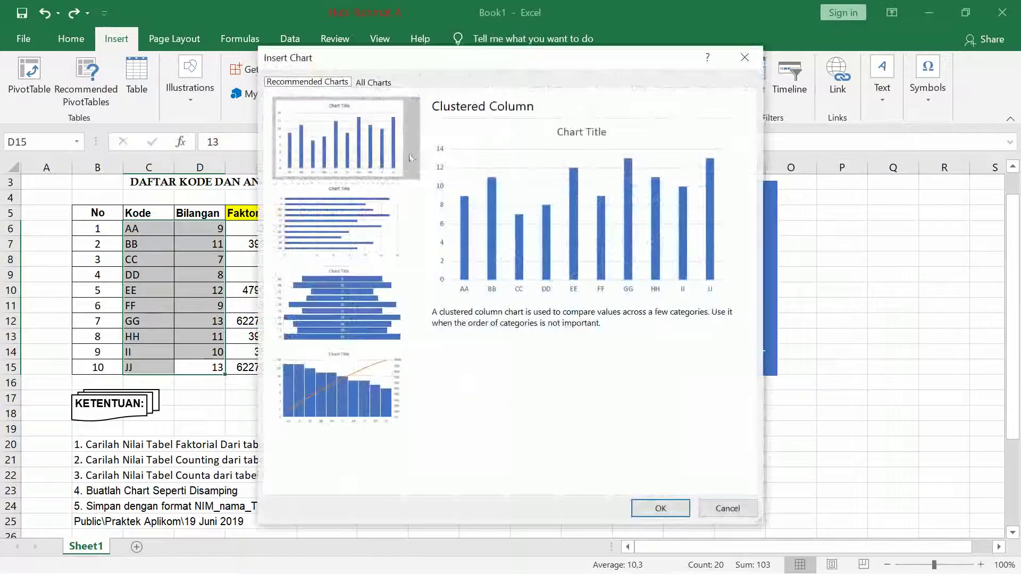
click(372, 82)
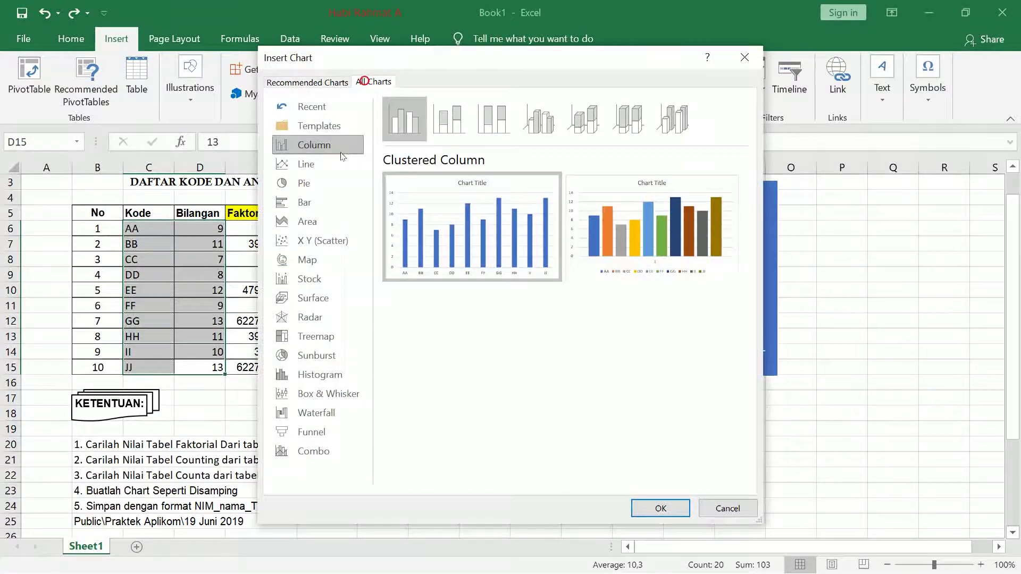
click(484, 209)
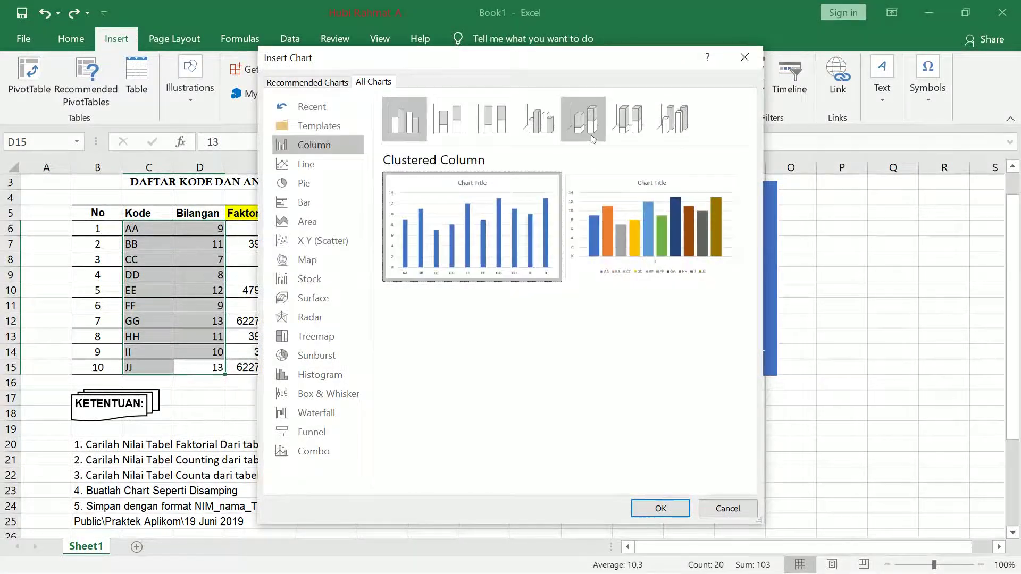
click(584, 126)
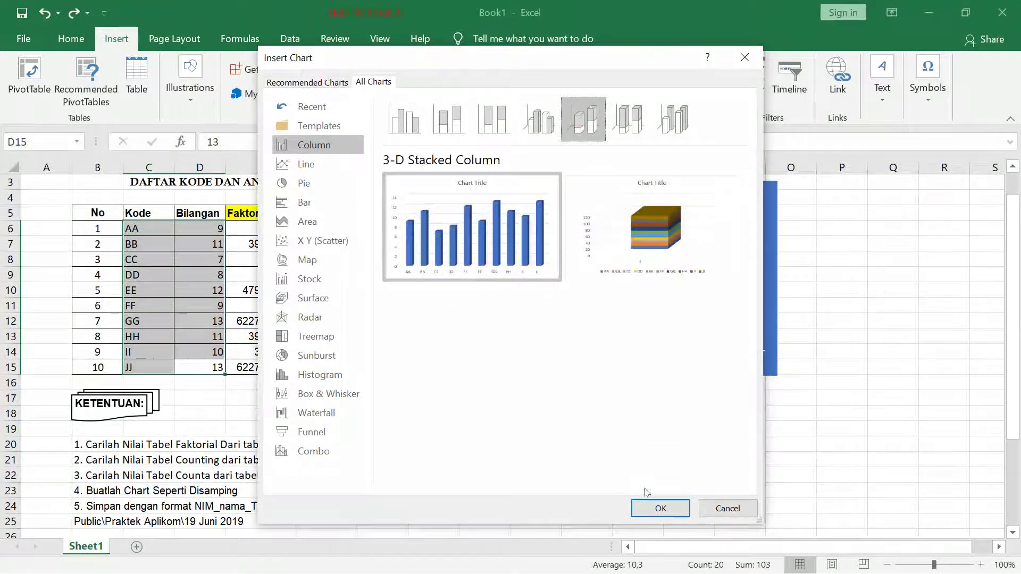
click(660, 507)
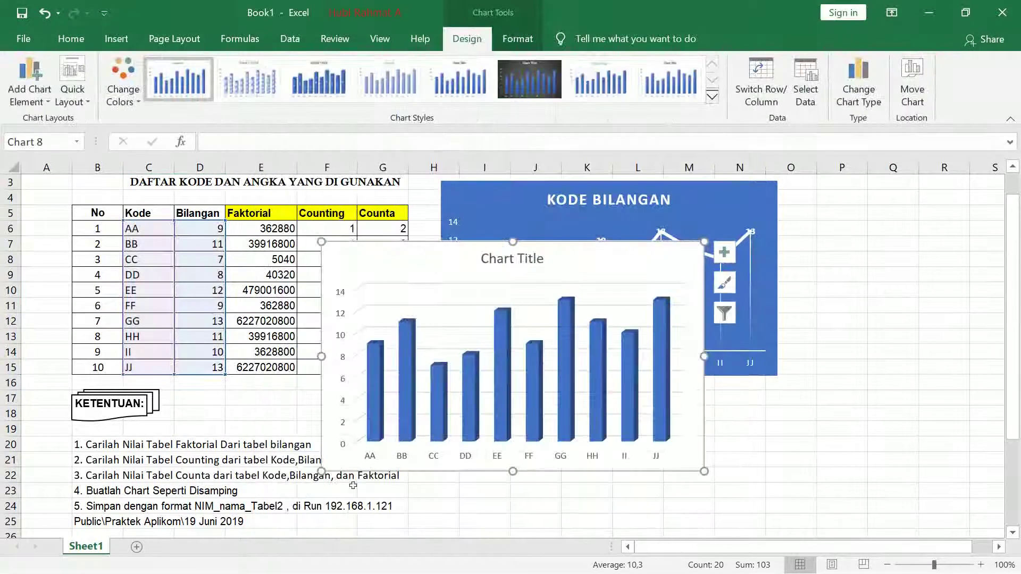
Shrink the 3-D column chart and place it directly below the KODE BILANGAN line chart, across columns H to M from row 16.
drag(321, 471, 457, 411)
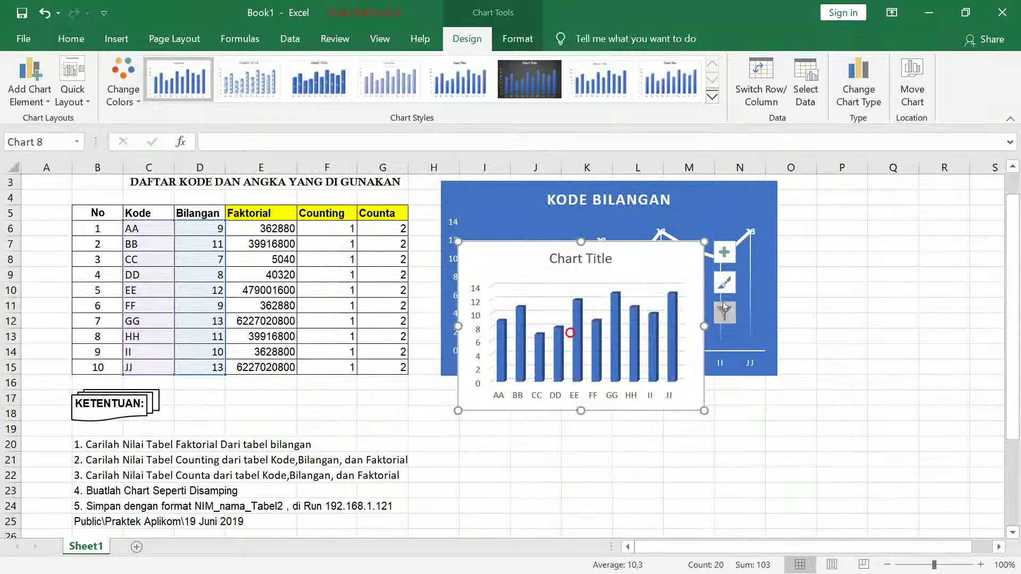
drag(620, 243, 602, 380)
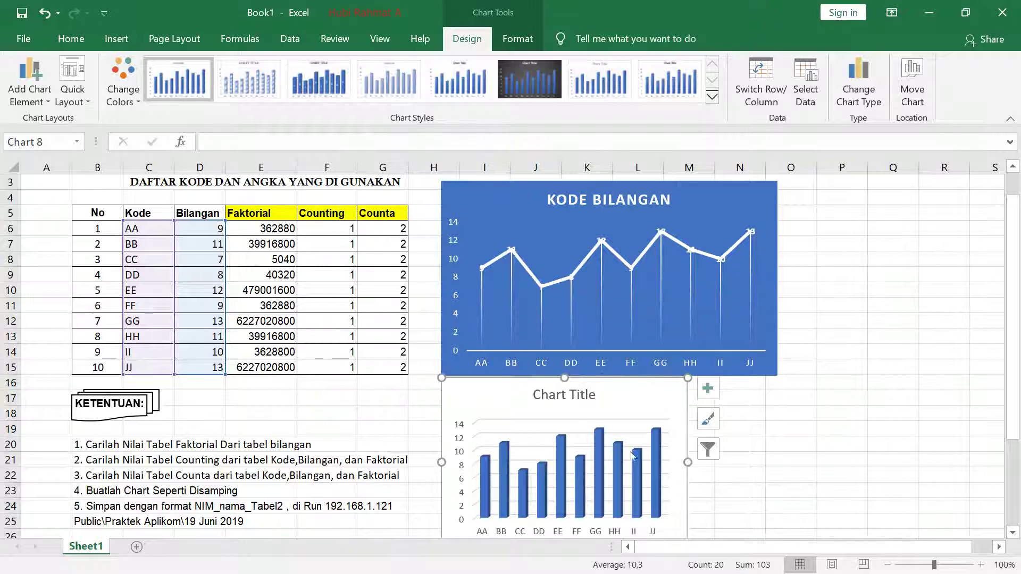
click(822, 402)
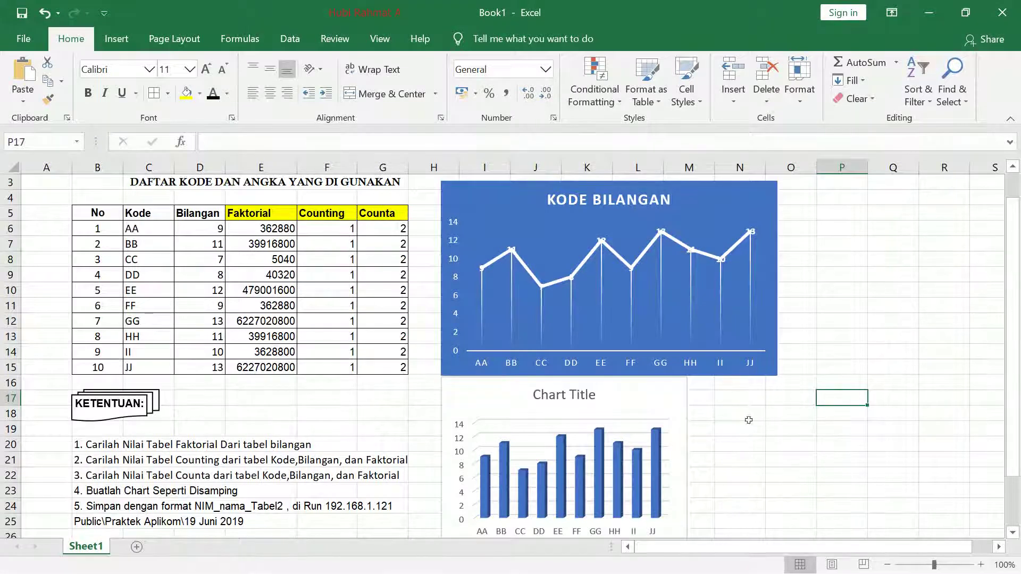
click(727, 401)
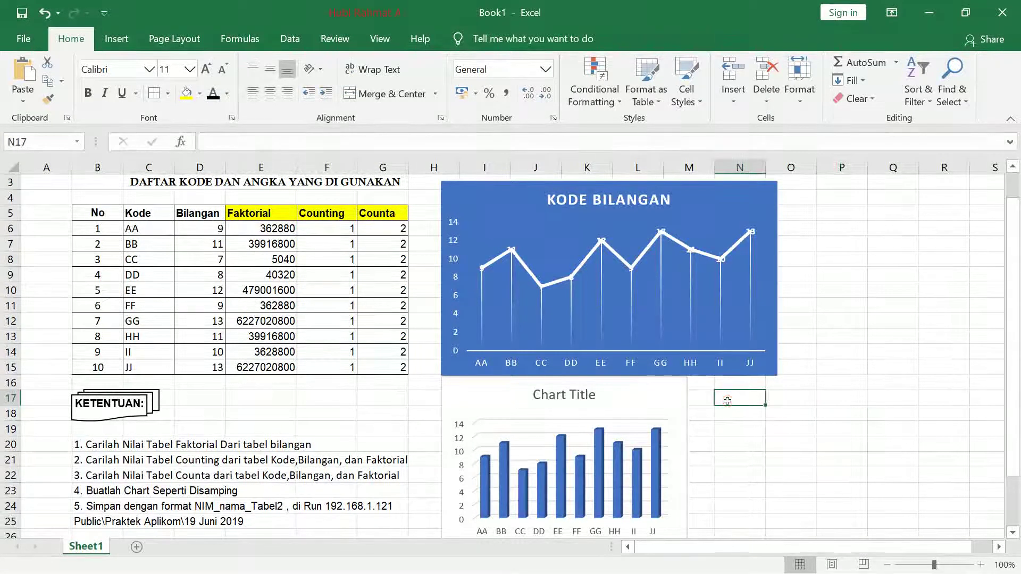
click(122, 44)
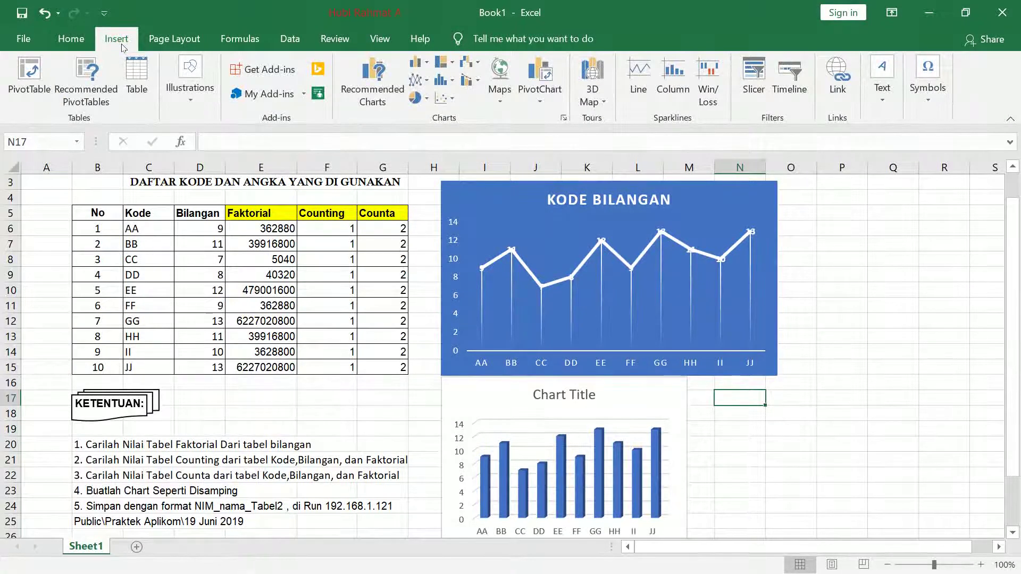
click(192, 105)
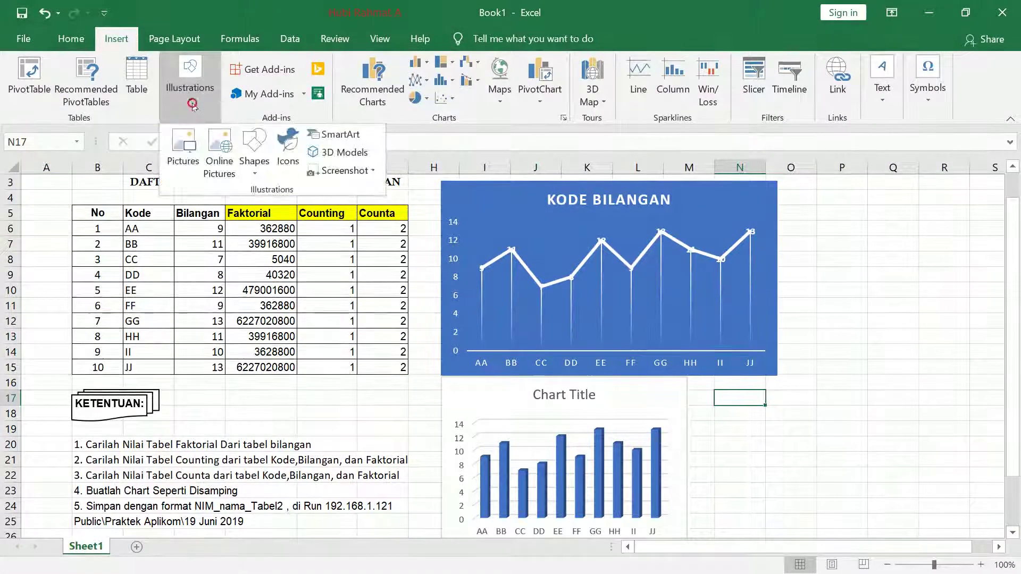
click(193, 104)
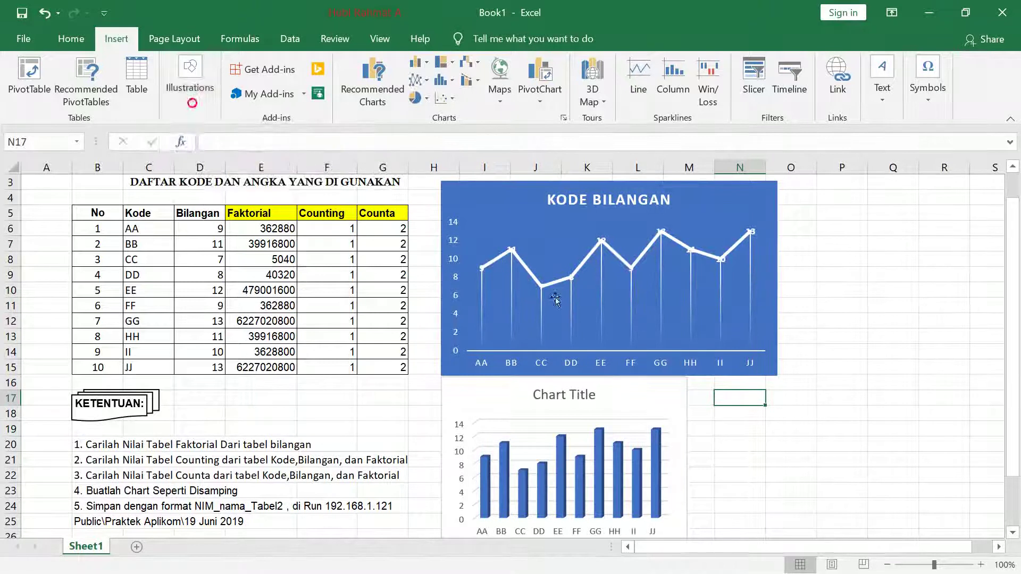
Insert a Vertical Chevron List SmartArt graphic on the sheet.
click(796, 474)
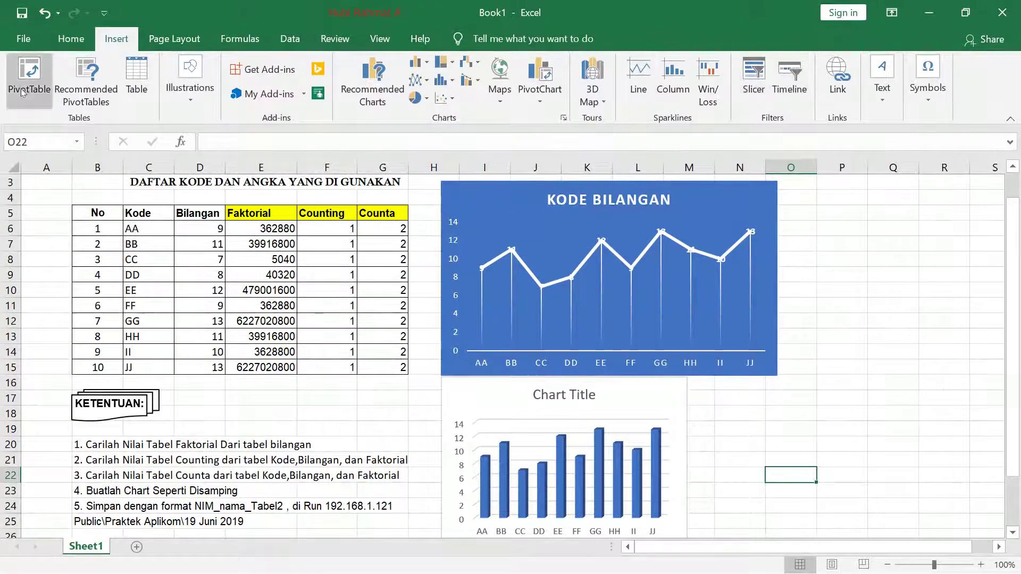
click(190, 91)
click(317, 136)
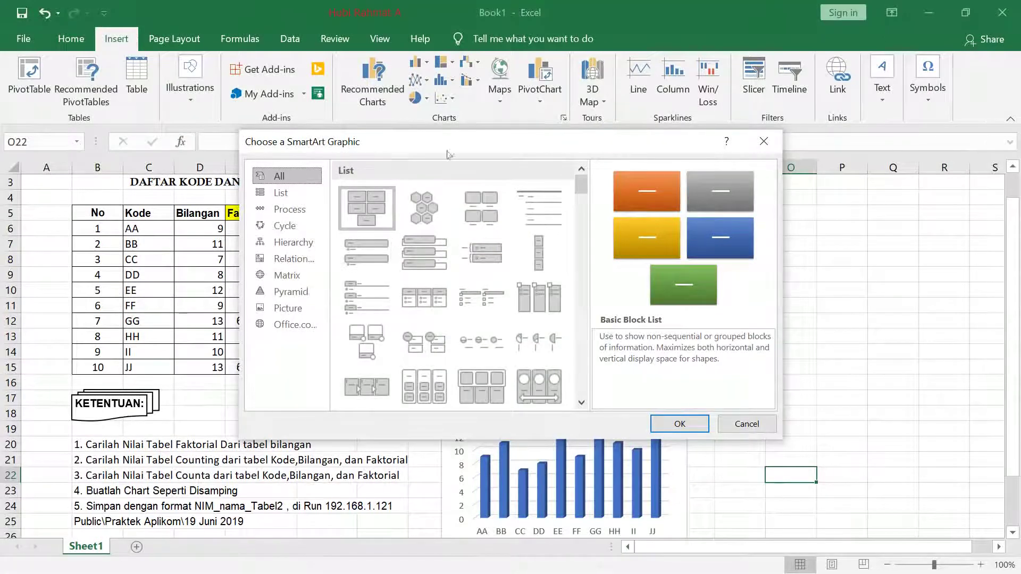
click(290, 199)
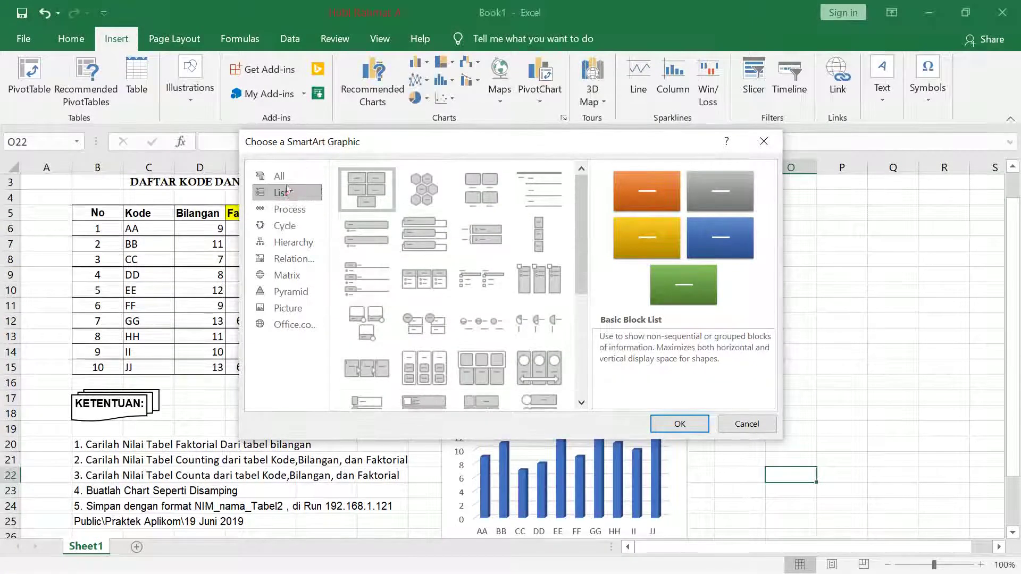
click(280, 176)
drag(583, 190, 583, 200)
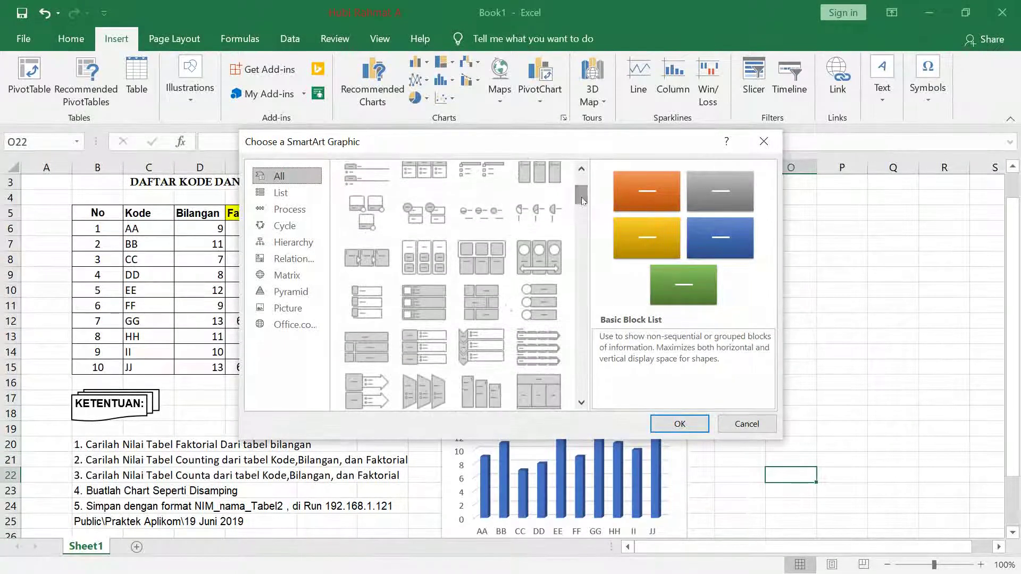
click(481, 347)
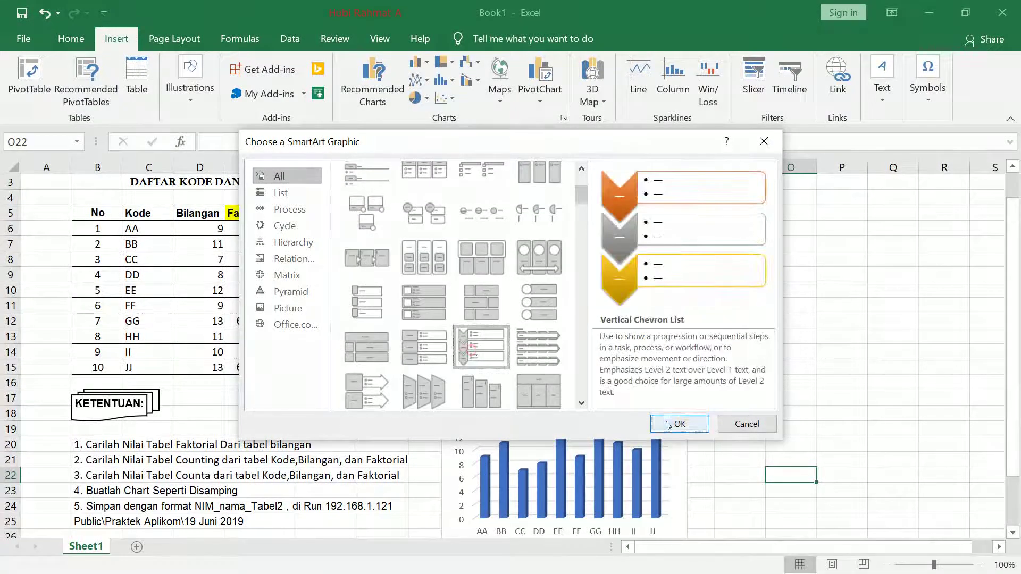
click(668, 424)
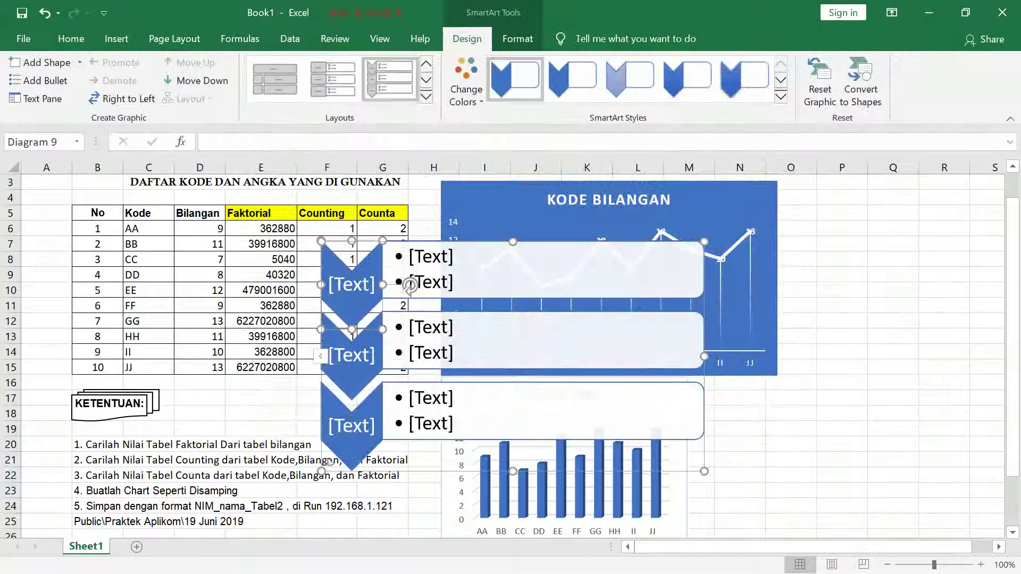
Shrink the chevron list graphic and place it beside the 3-D column chart, across columns M to R from row 16.
drag(321, 472, 436, 395)
click(583, 270)
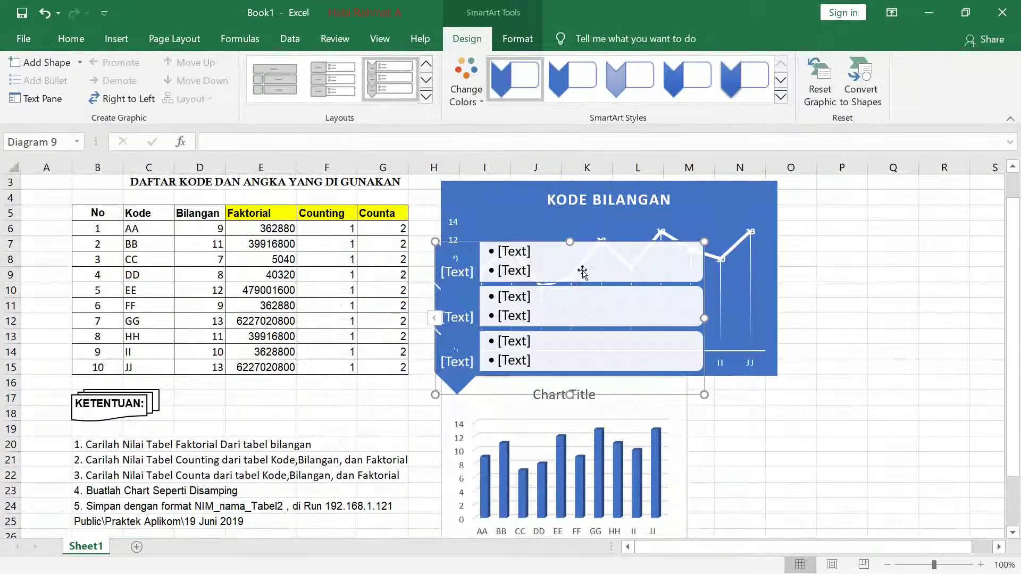
drag(624, 246, 883, 385)
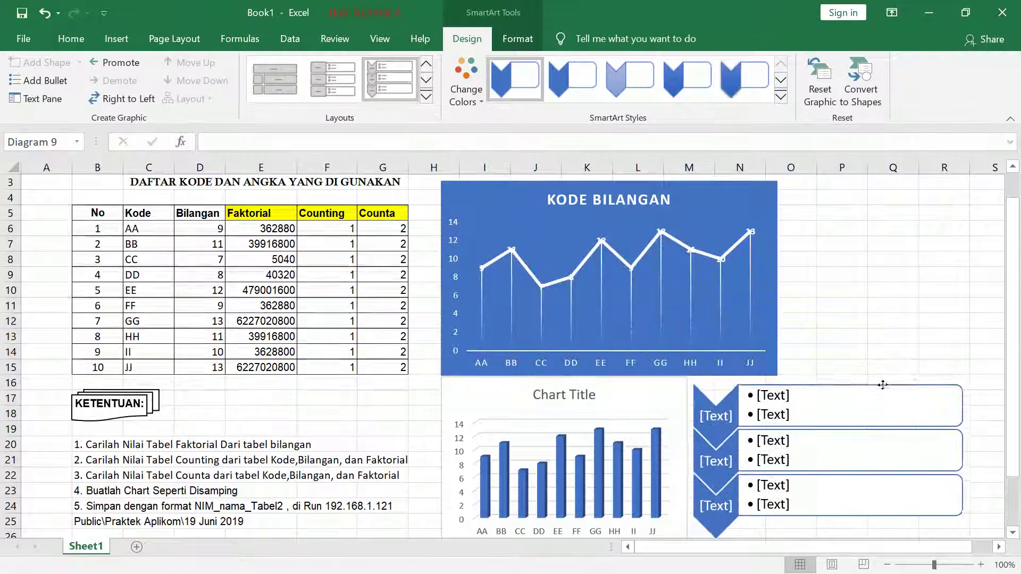
Replace the placeholder bullets with a single bullet in each box of the chevron list: 2, 1 and 362880 in order.
click(824, 412)
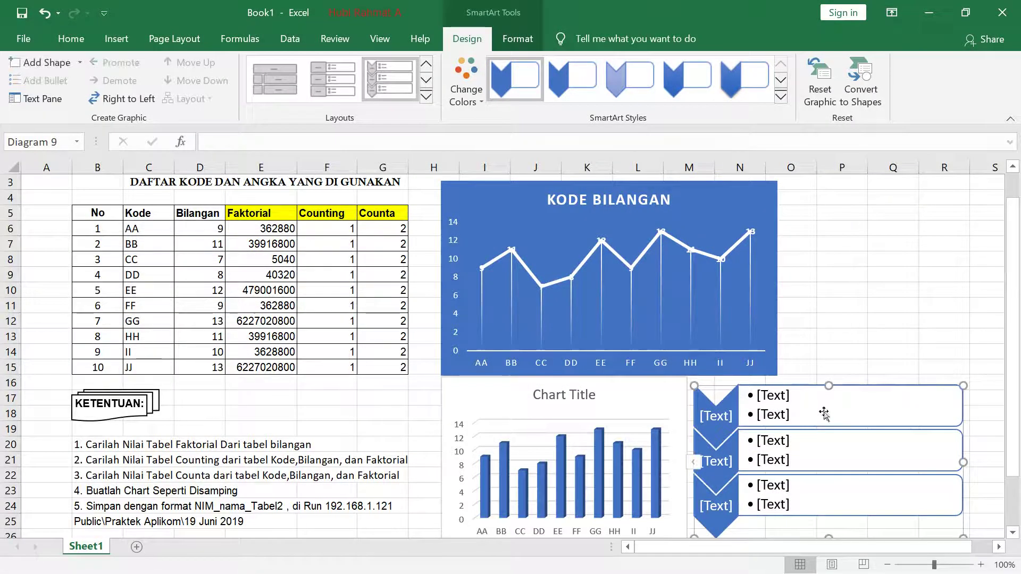
click(787, 416)
key(BackSpace)
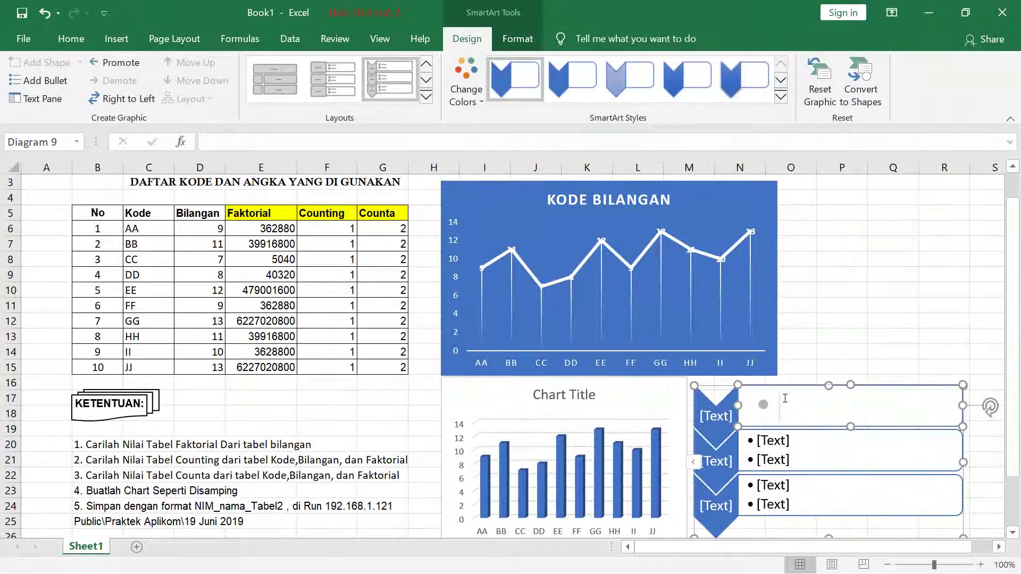
text(2)
click(785, 460)
key(BackSpace)
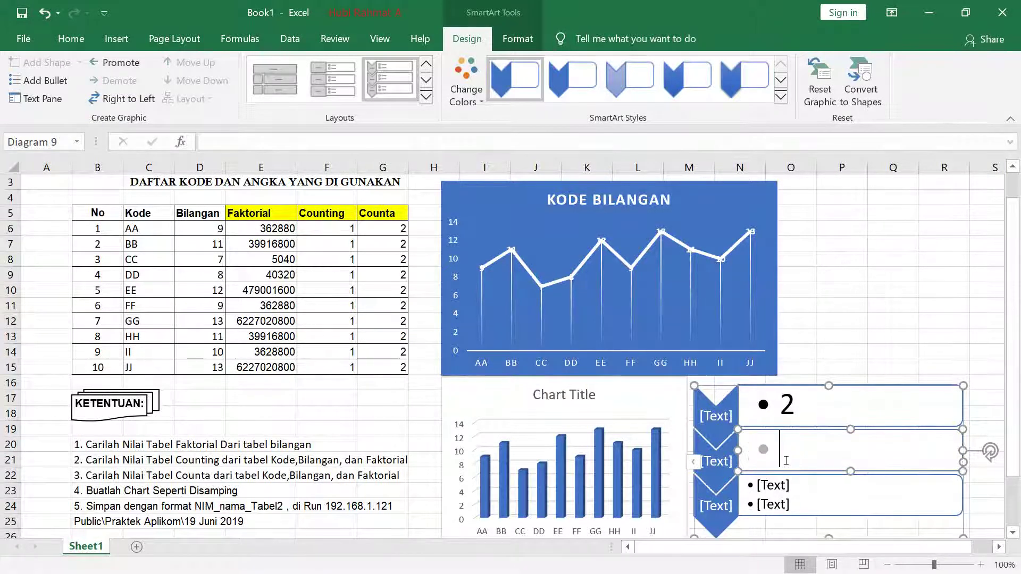
text(1)
click(786, 504)
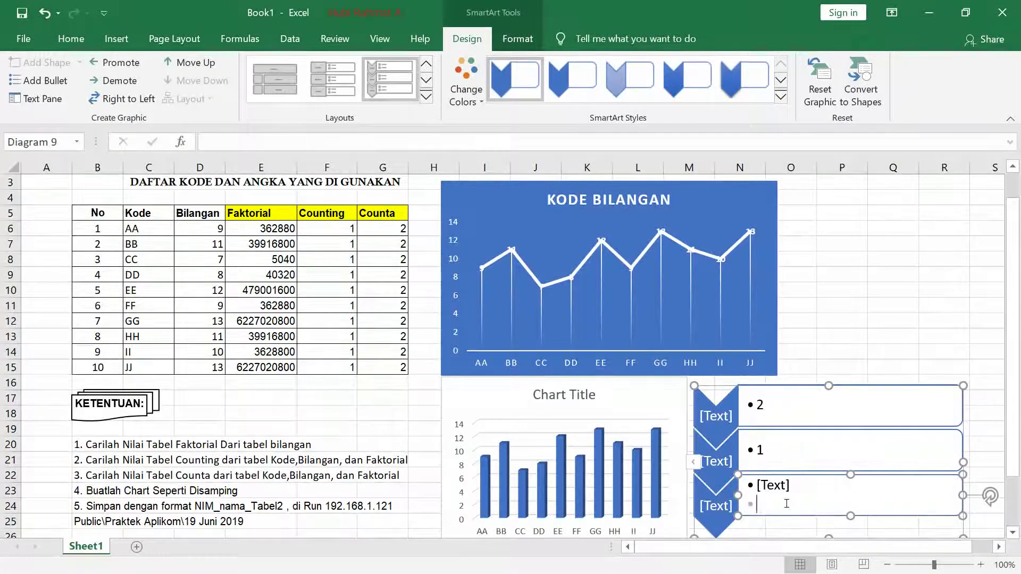
key(BackSpace)
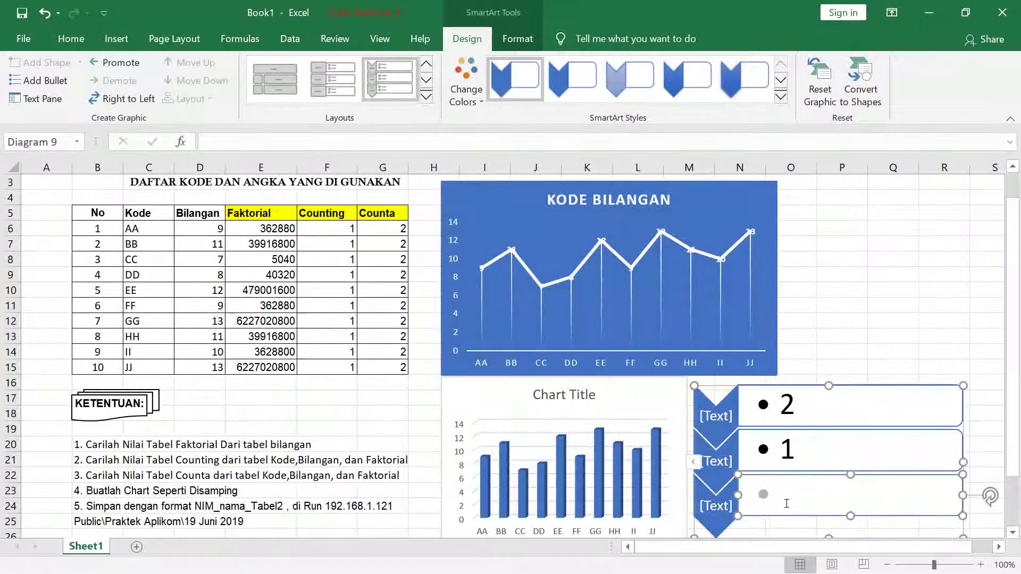
text(362880)
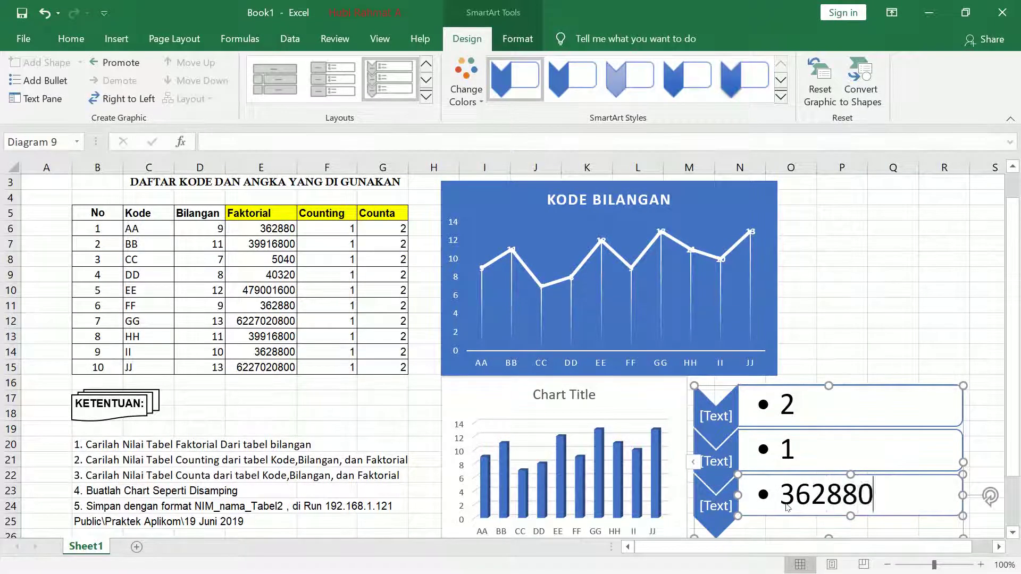
Label the three chevrons counta, counting and Faktorial in order.
click(730, 419)
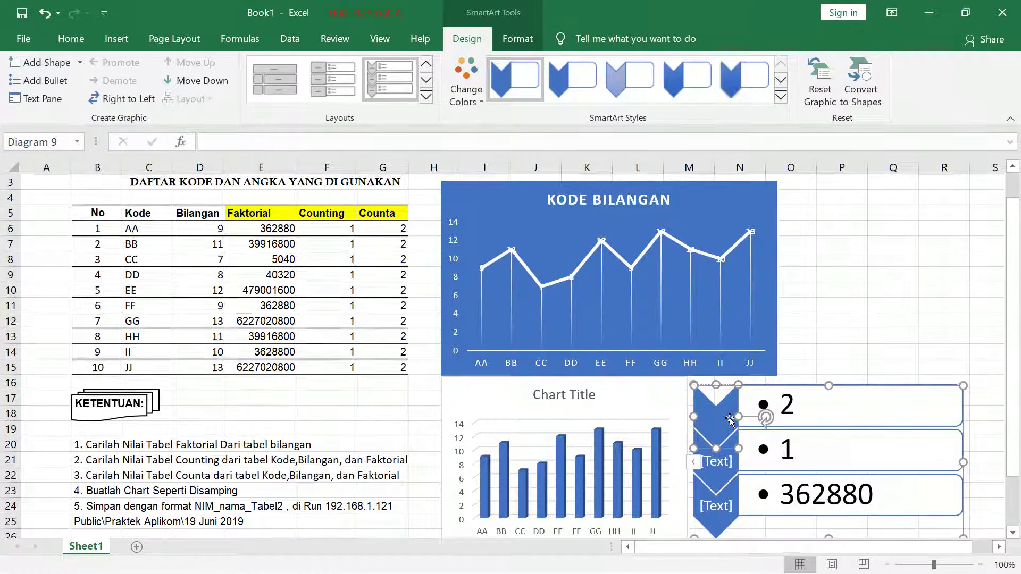
text(V)
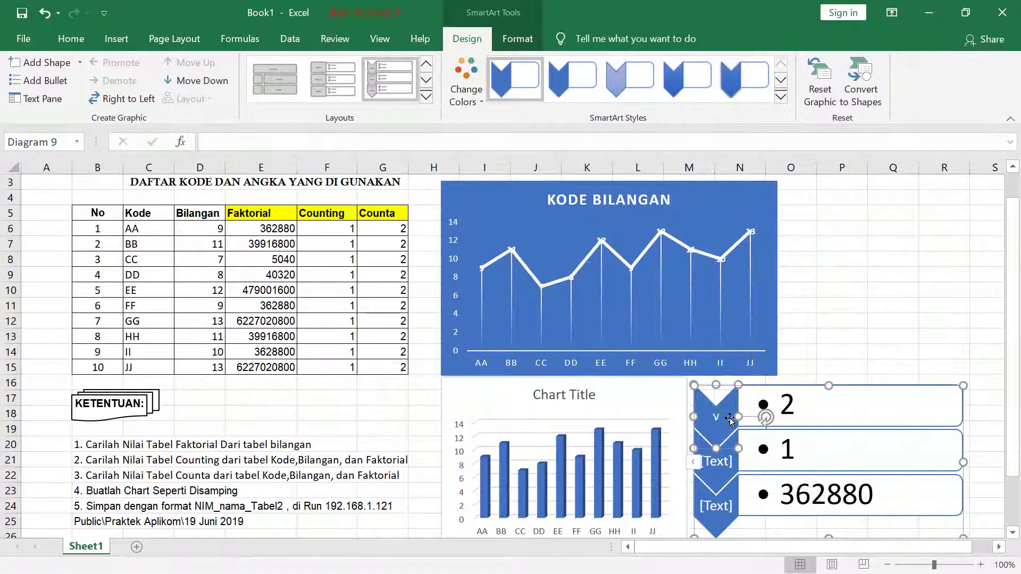
key(BackSpace)
text(Counta)
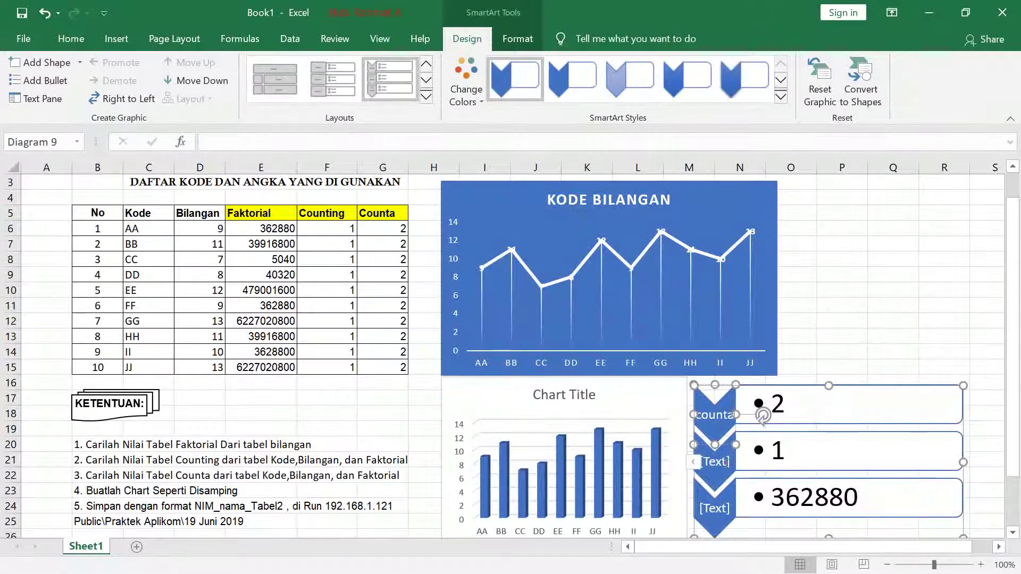
click(726, 462)
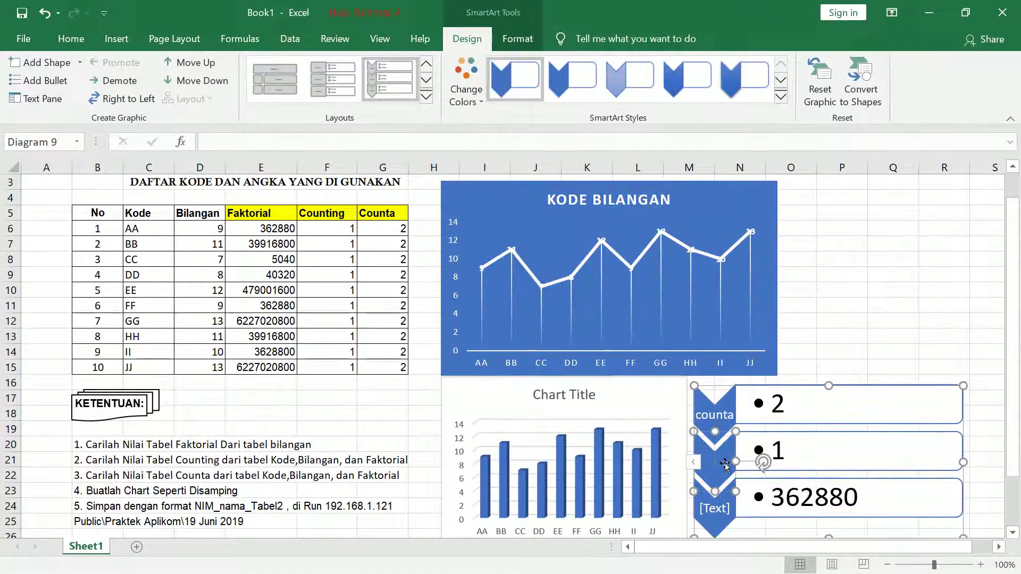
text(counting)
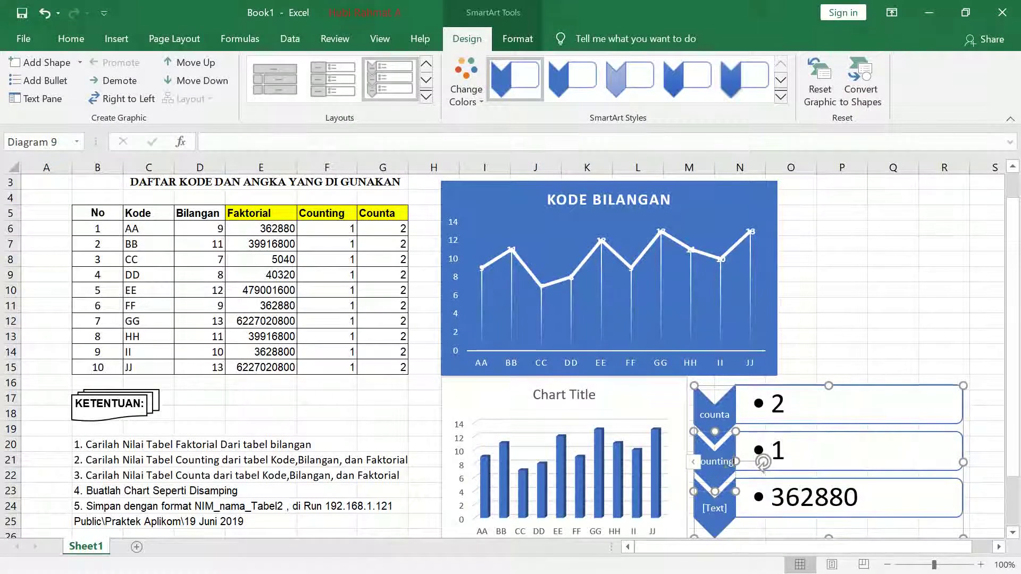
click(721, 509)
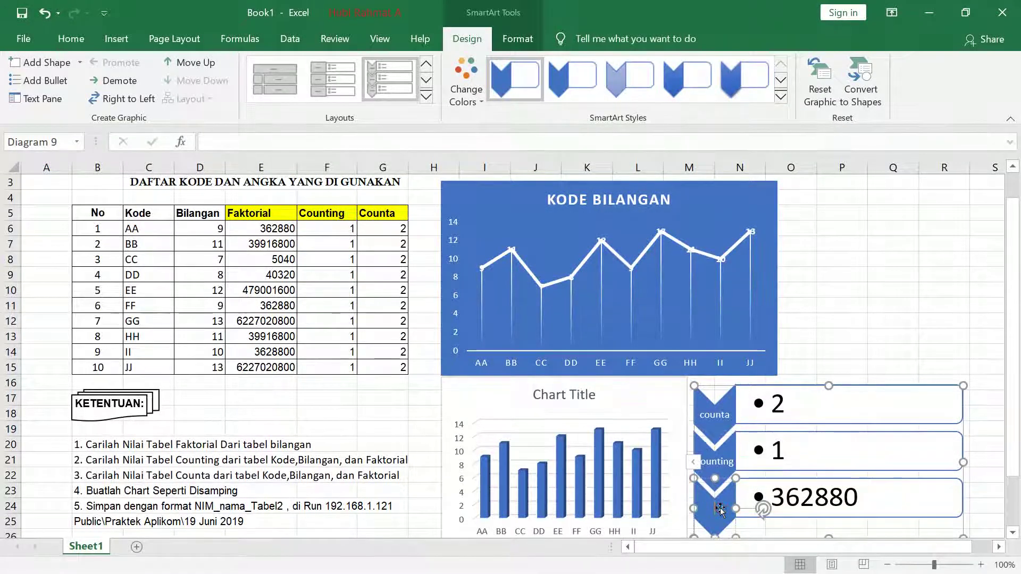
text(Faktorial)
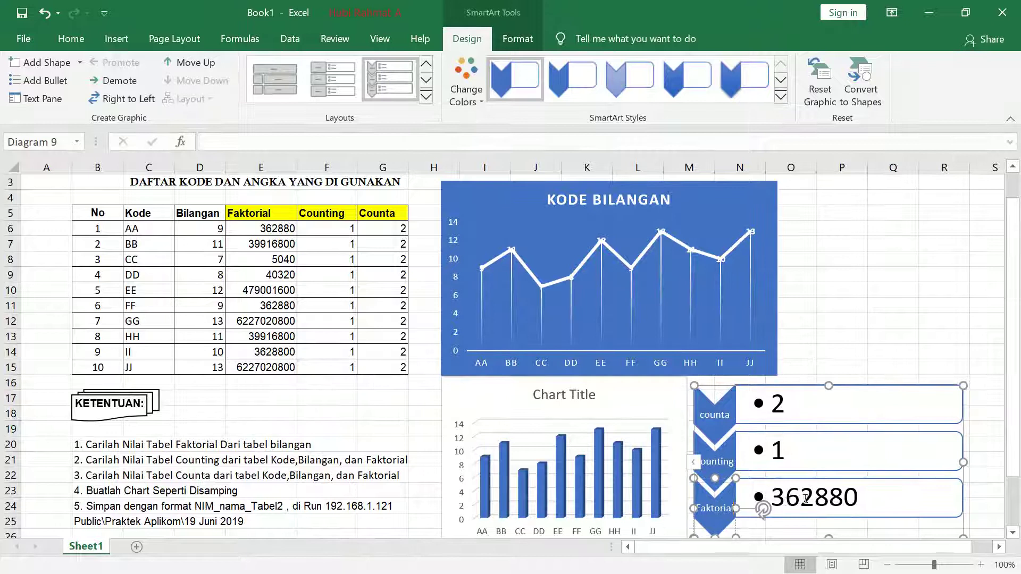
Leave the chevron list and review the finished sheet, including the data table, both charts and the SmartArt graphic.
click(853, 356)
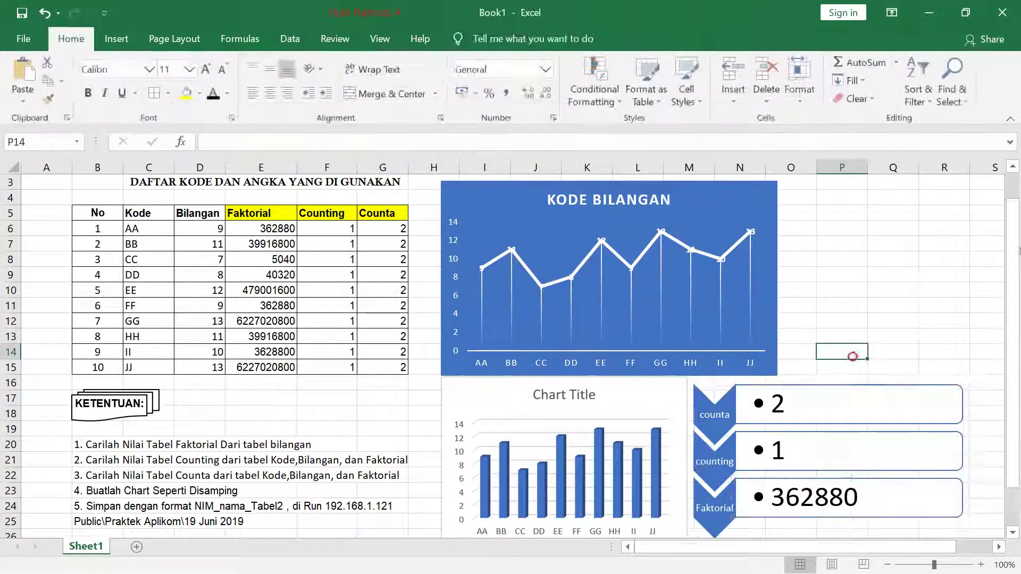
mouse_move(1016, 252)
mouse_down()
mouse_move(1017, 261)
mouse_move(1017, 252)
mouse_up()
click(873, 267)
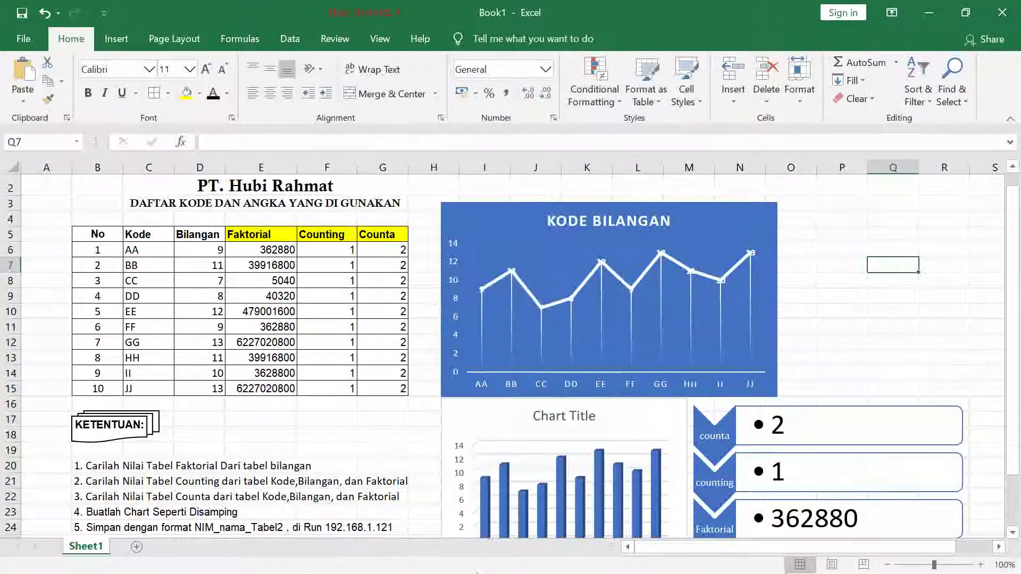
click(421, 431)
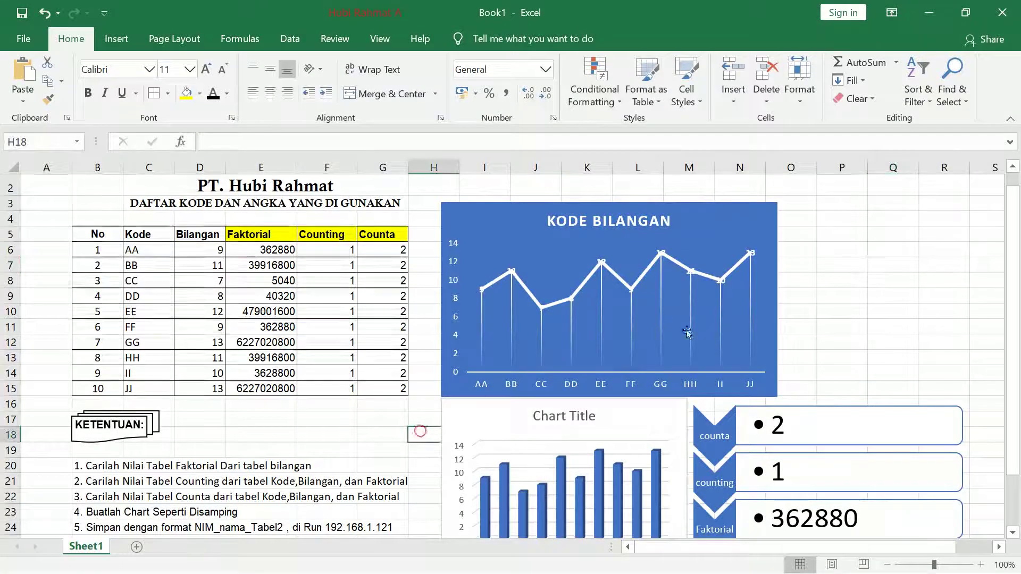
click(790, 301)
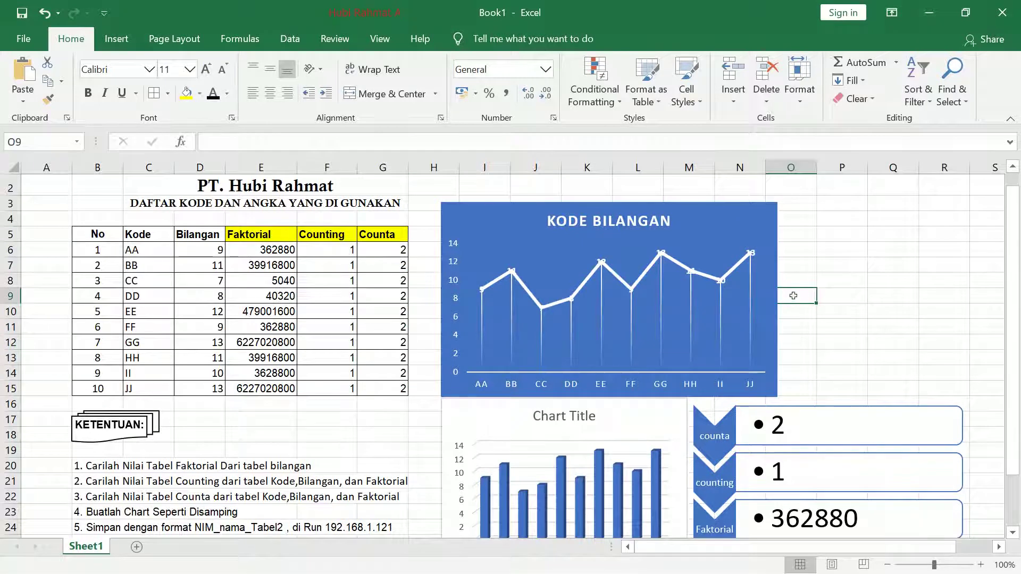
click(813, 259)
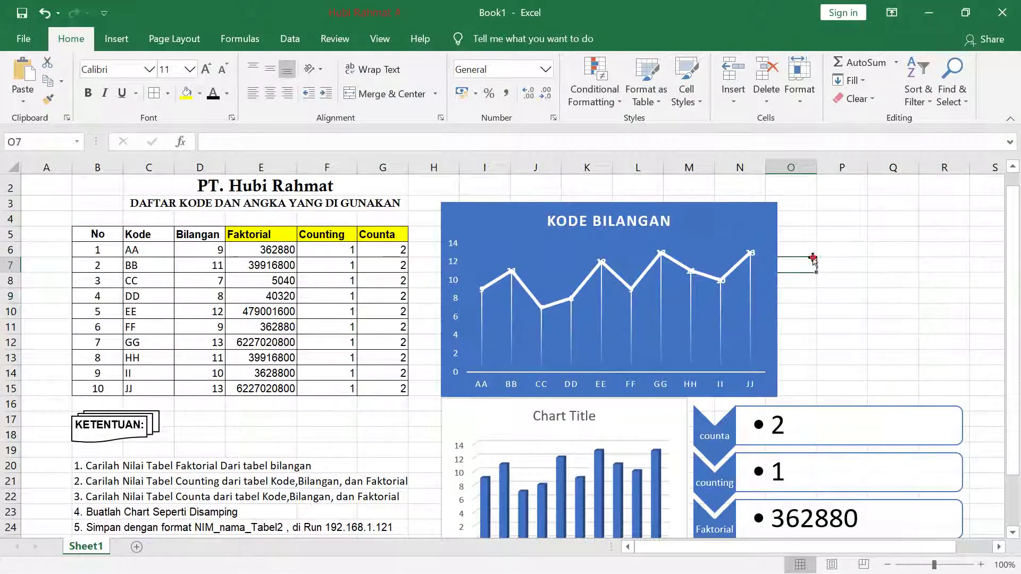
click(835, 318)
drag(1013, 228, 1015, 260)
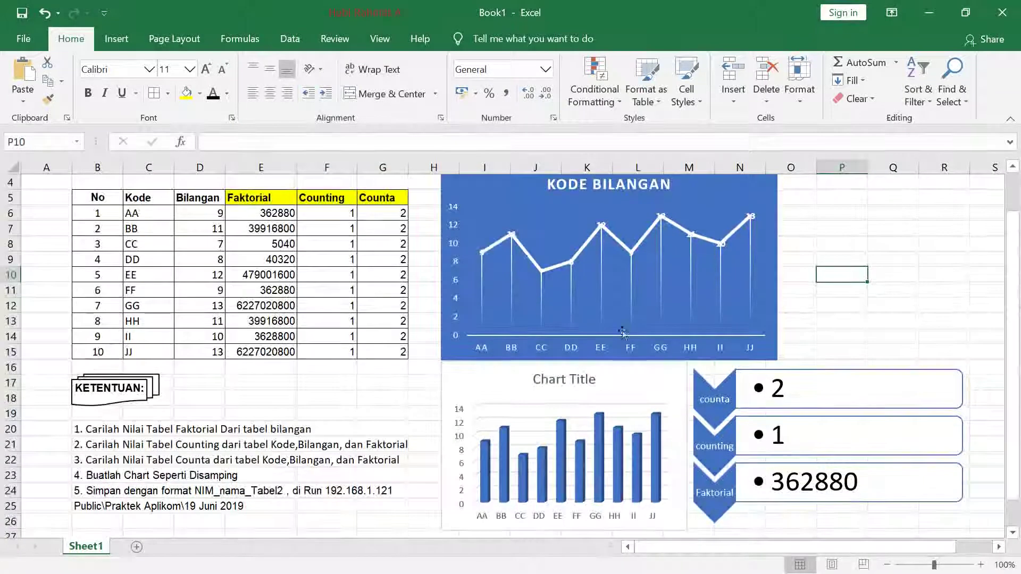
click(815, 223)
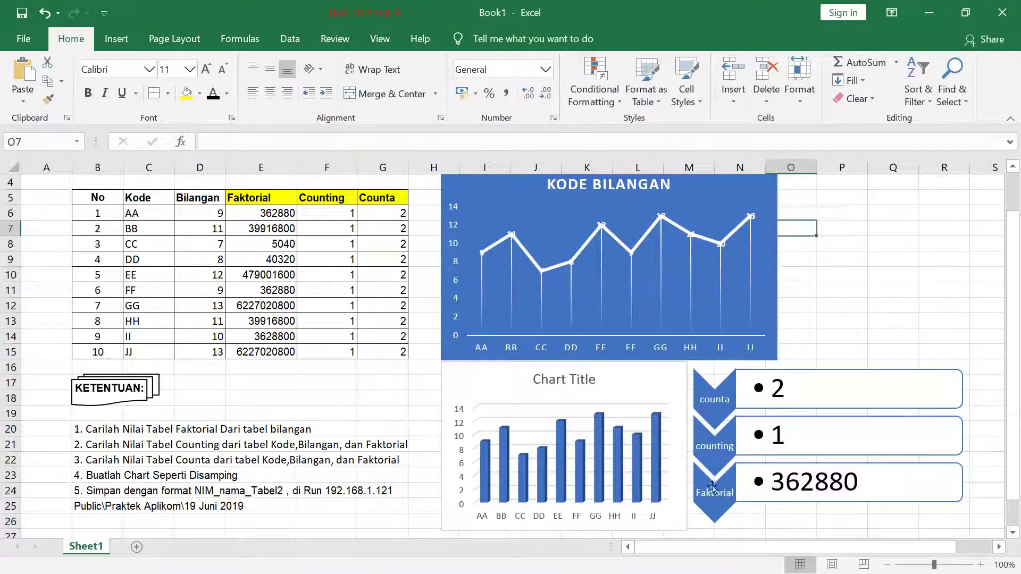
click(371, 396)
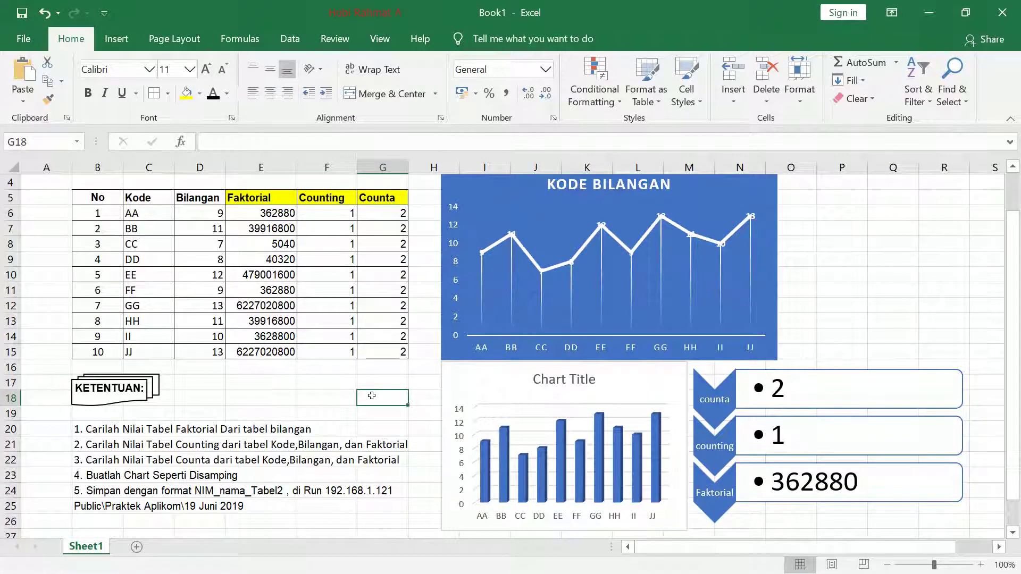
key(super)
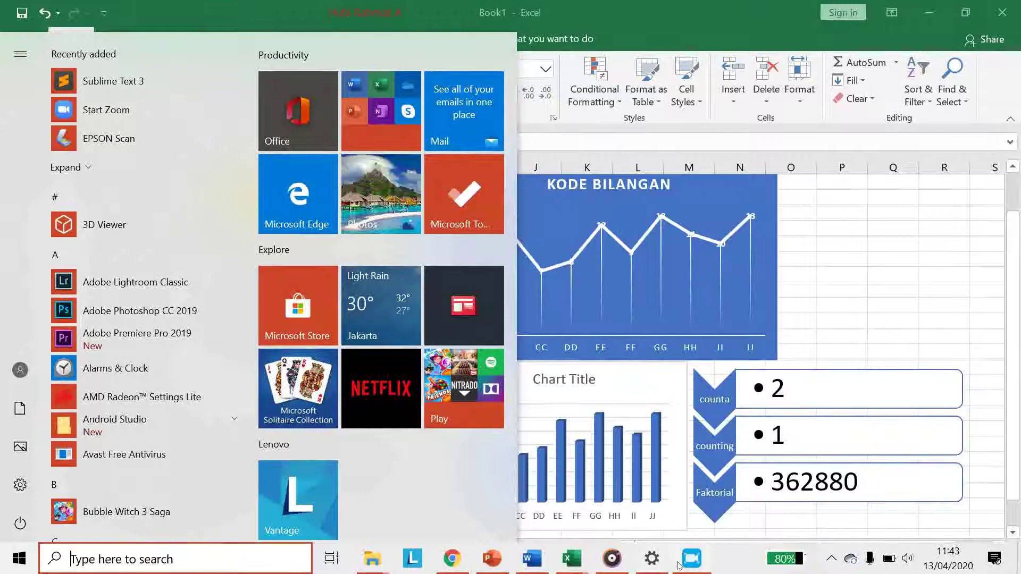